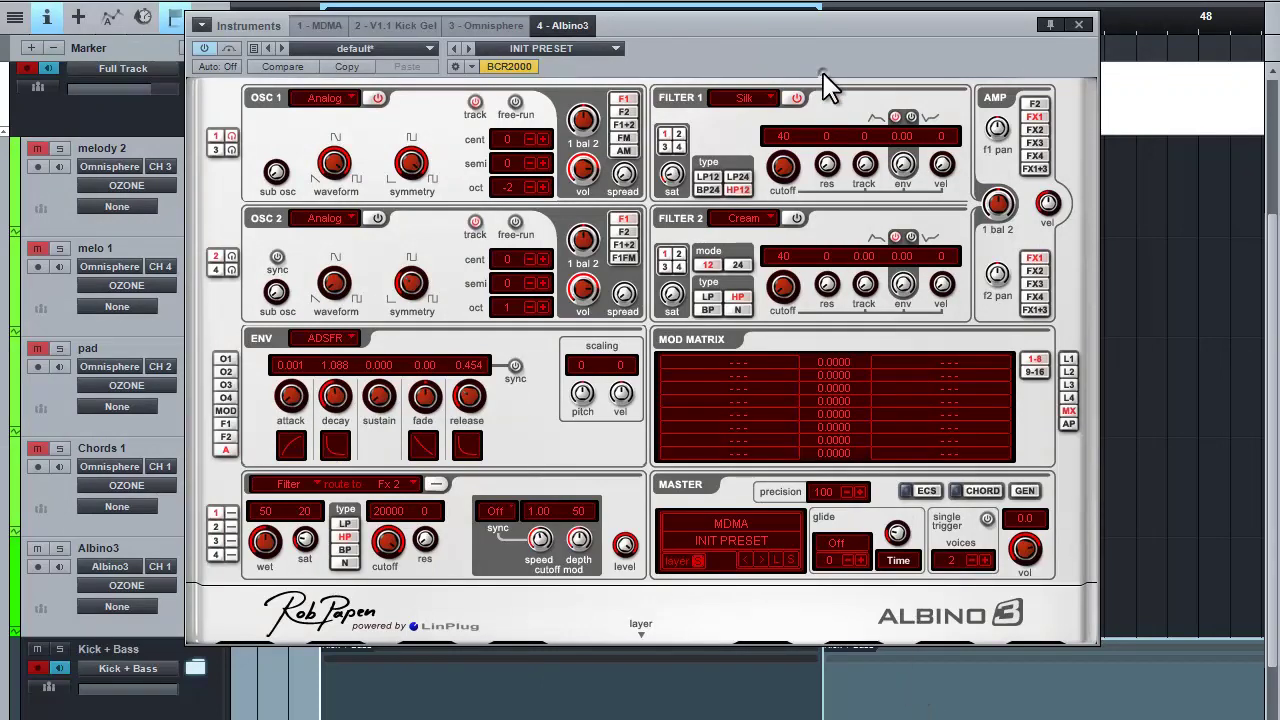
# Arm the Albino3 track for monitoring and recording, and shorten the amp envelope's release to 0.121
pyautogui.moveTo(823, 74); pyautogui.dragTo(832, 74)
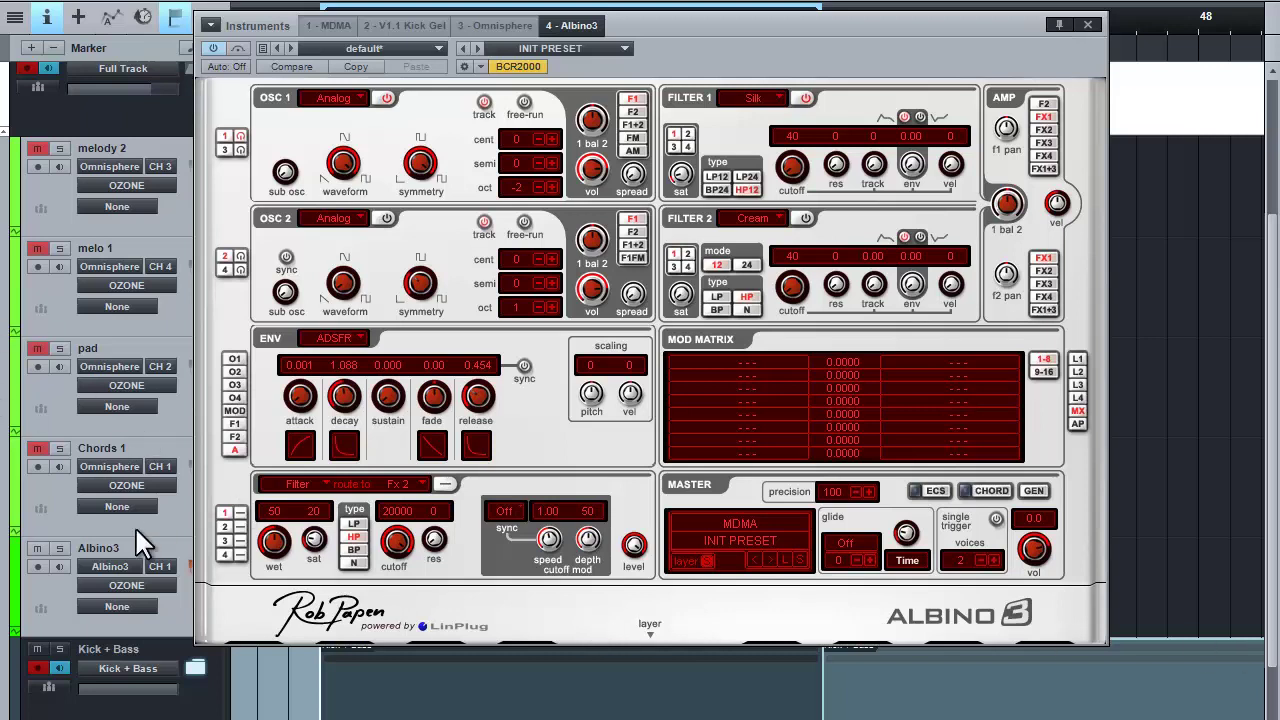
pyautogui.click(55, 608)
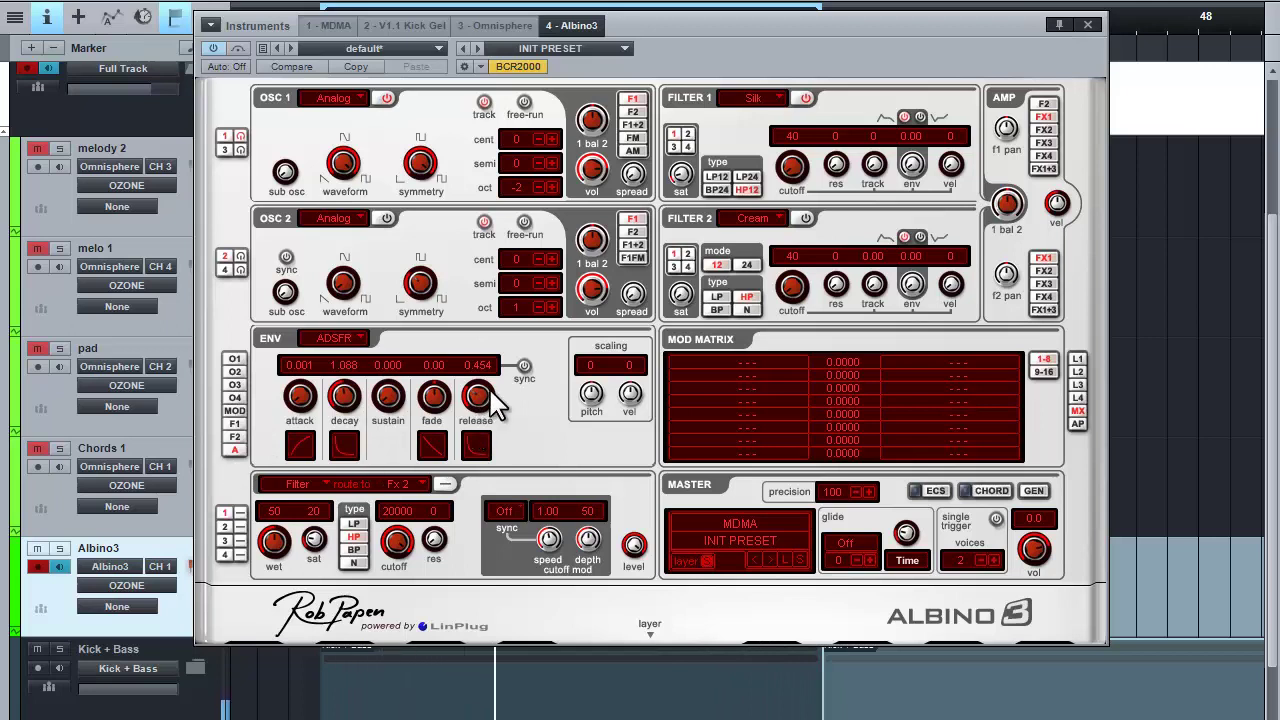
pyautogui.moveTo(483, 402); pyautogui.dragTo(486, 450)
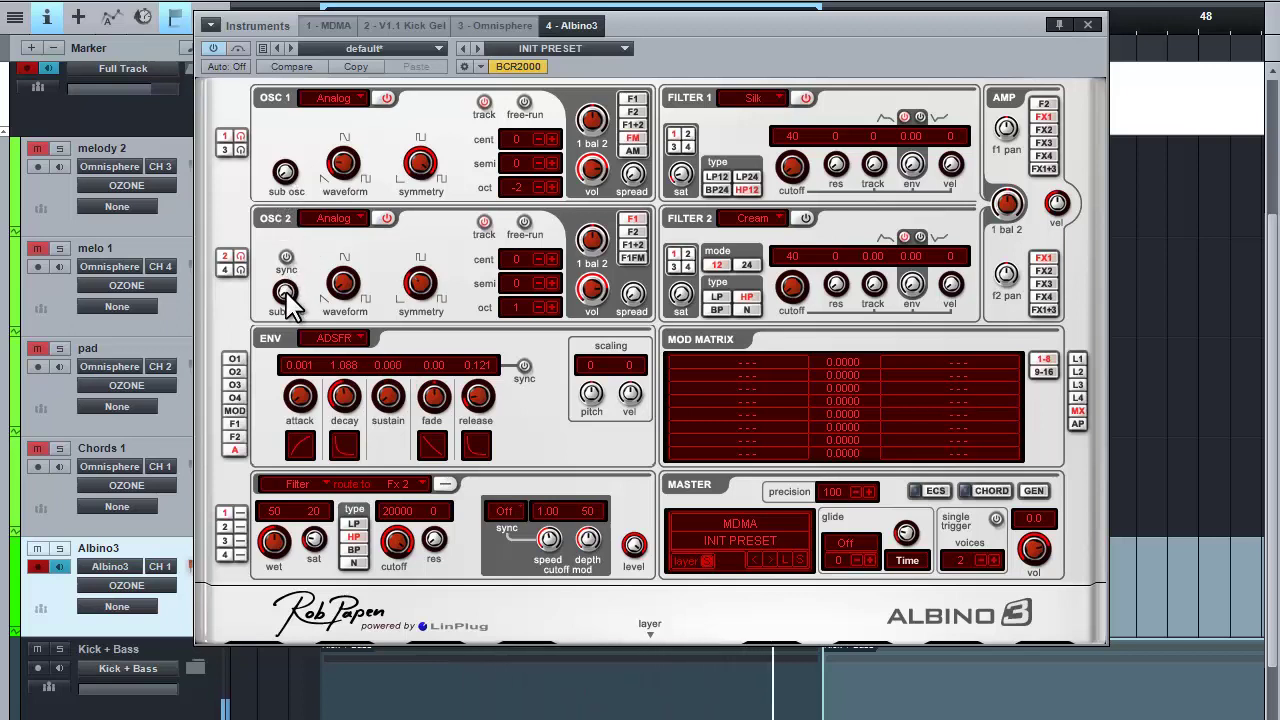
# Adjust oscillator 2's sub-oscillator level and try its sync option
pyautogui.moveTo(287, 300); pyautogui.dragTo(287, 290)
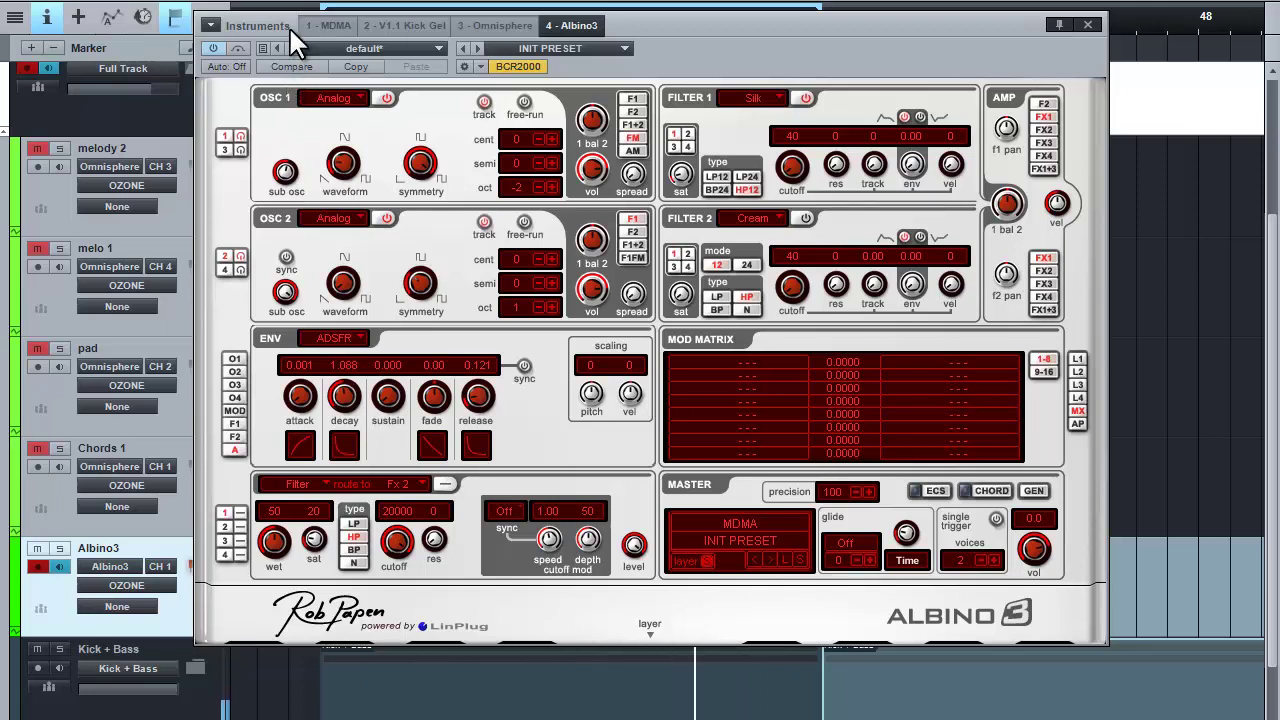
pyautogui.click(287, 259)
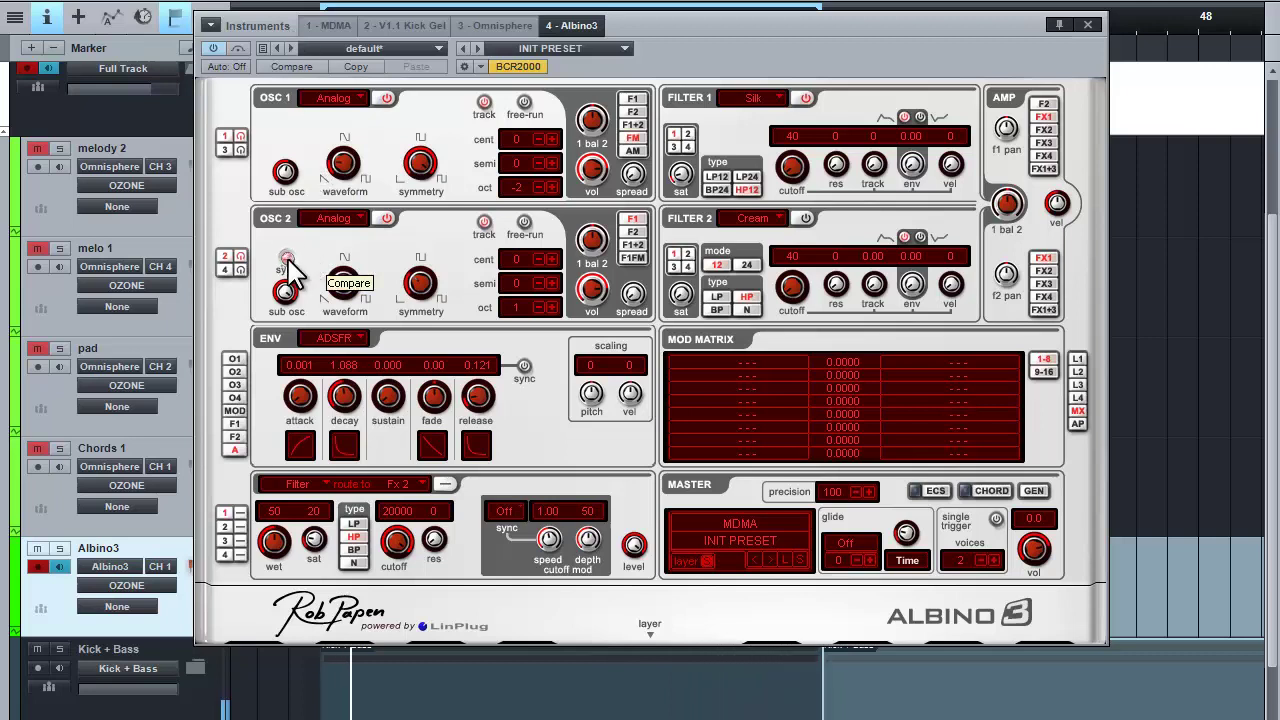
pyautogui.click(287, 258)
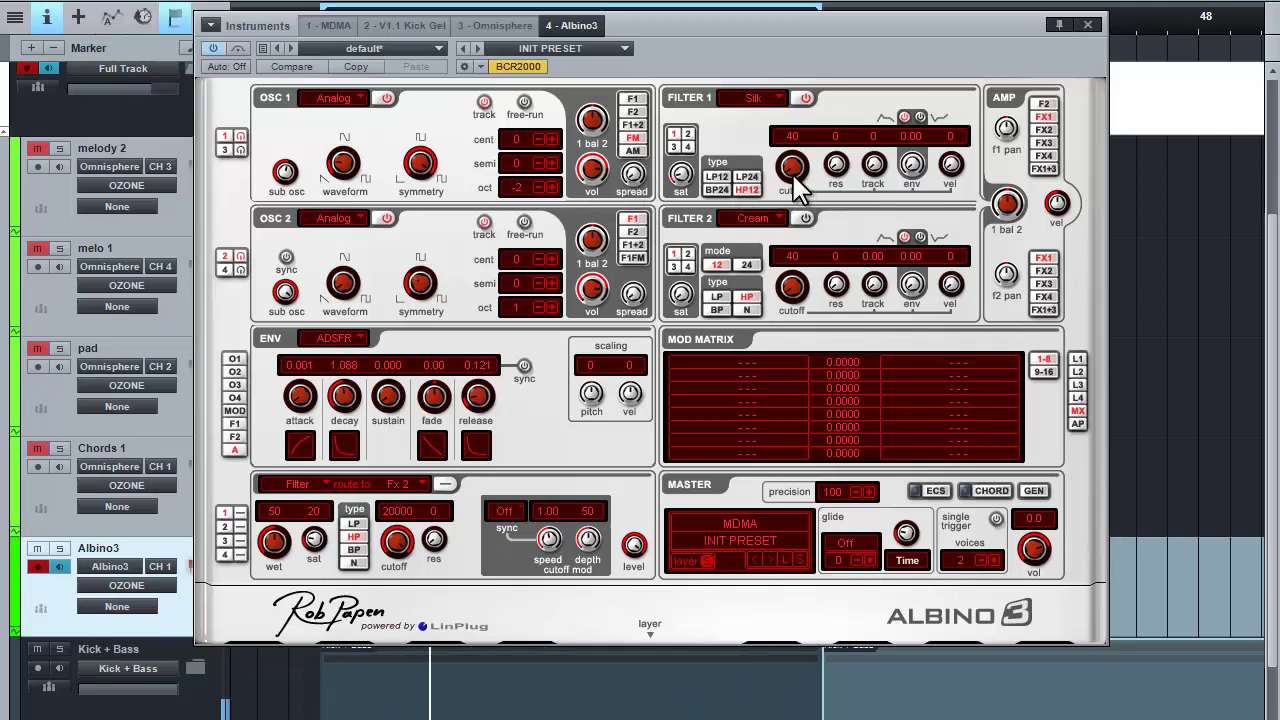
# Switch Filter 1 to the Scream model with the HP12 type
pyautogui.click(760, 104)
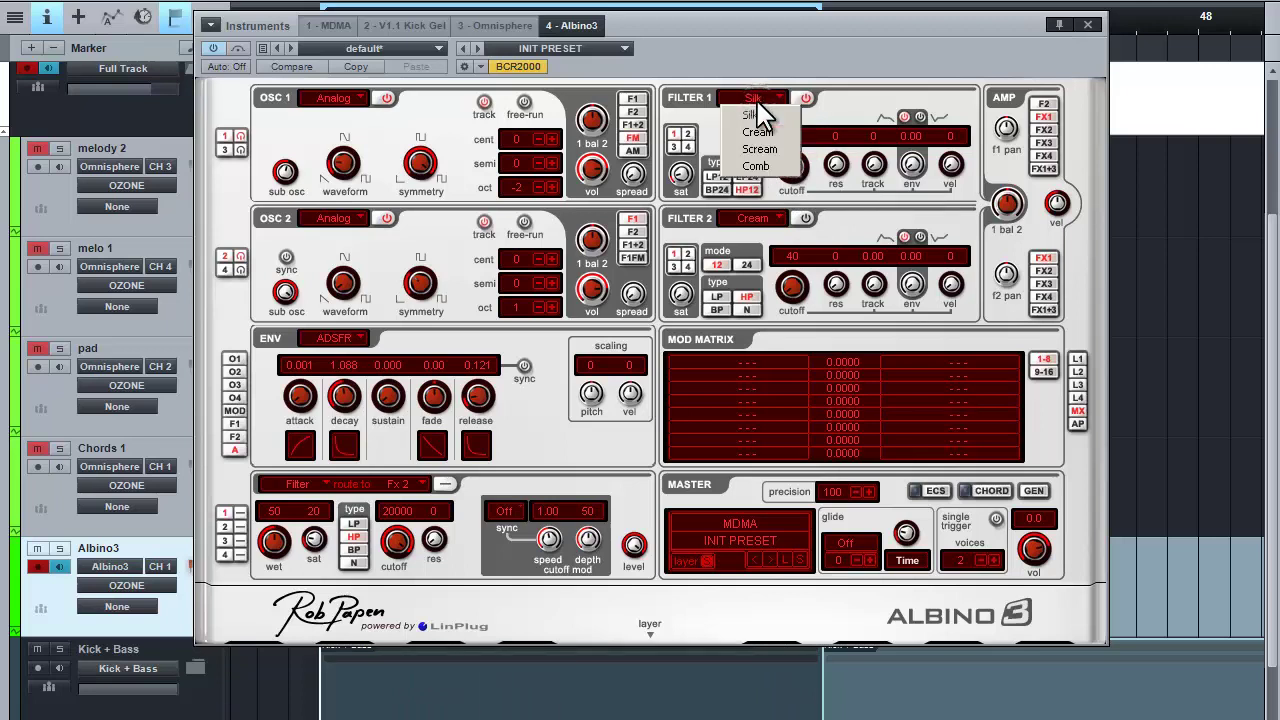
pyautogui.click(760, 150)
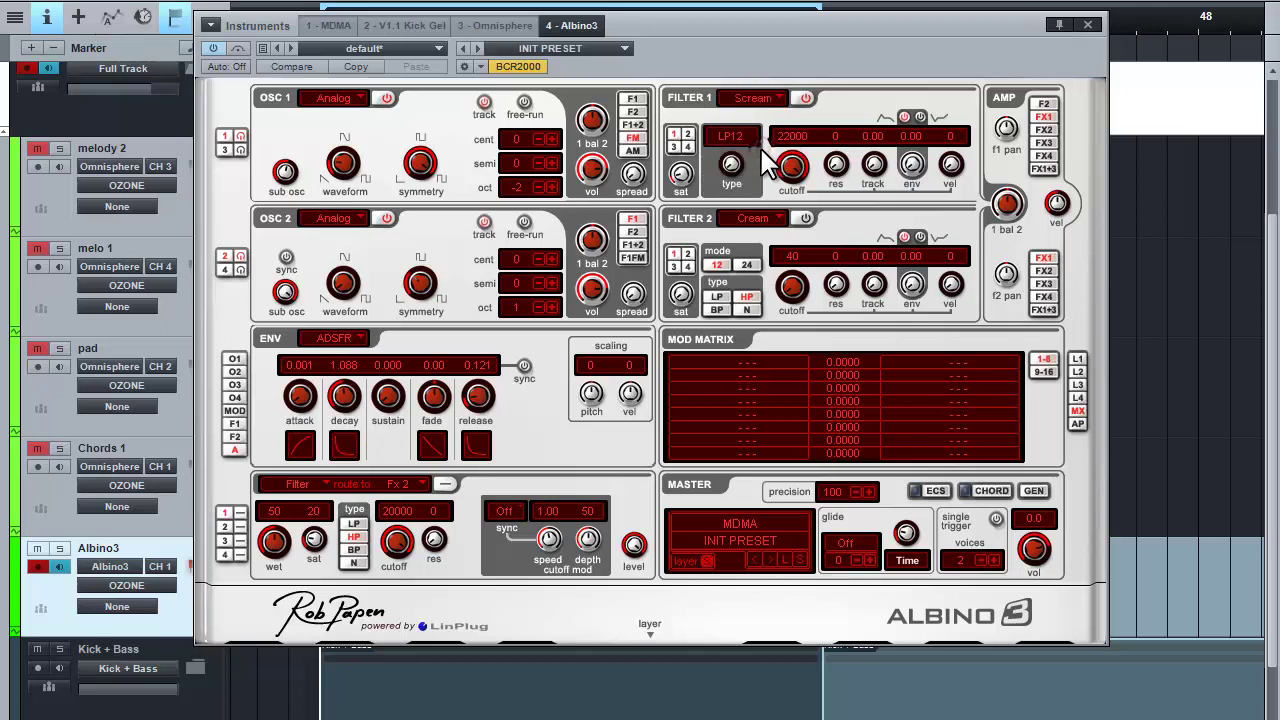
pyautogui.moveTo(732, 156); pyautogui.dragTo(734, 142)
# Set Filter 1's cutoff to about 527 and its resonance to 24
pyautogui.moveTo(790, 165); pyautogui.dragTo(815, 367)
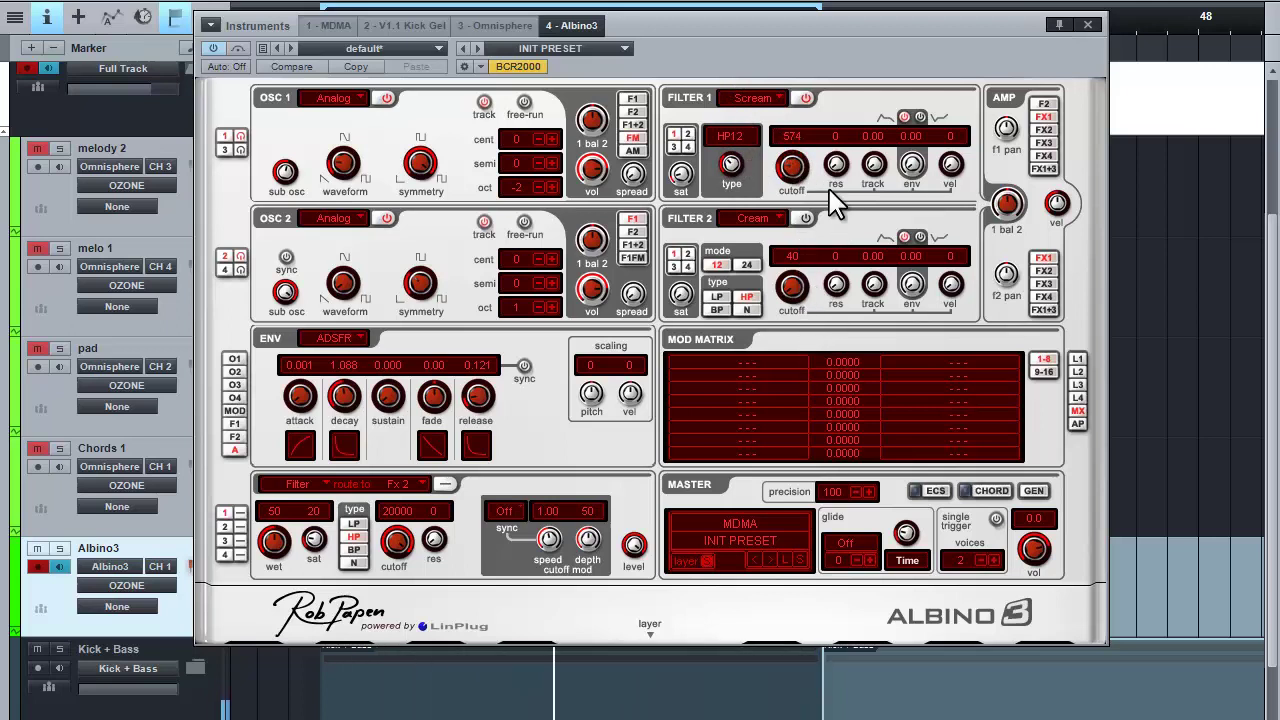
pyautogui.moveTo(833, 165); pyautogui.dragTo(840, 119)
pyautogui.moveTo(810, 178)
pyautogui.mouseDown()
pyautogui.moveTo(806, 155)
pyautogui.moveTo(792, 198)
pyautogui.moveTo(791, 163)
pyautogui.moveTo(794, 200)
pyautogui.moveTo(792, 185)
pyautogui.mouseUp()
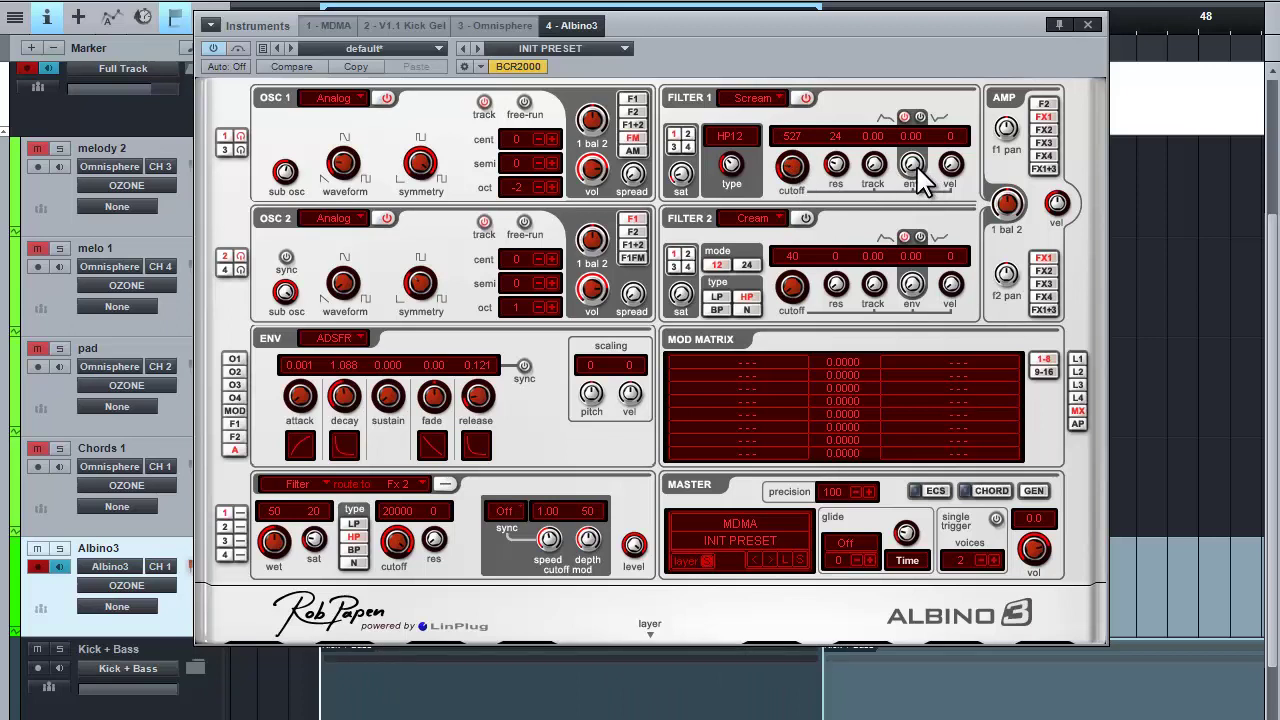
# Set Filter 1's envelope amount to 0.21 and shape its envelope with decay 0.106, sustain 0.000 and release 0.001
pyautogui.moveTo(914, 172); pyautogui.dragTo(908, 35)
pyautogui.click(236, 424)
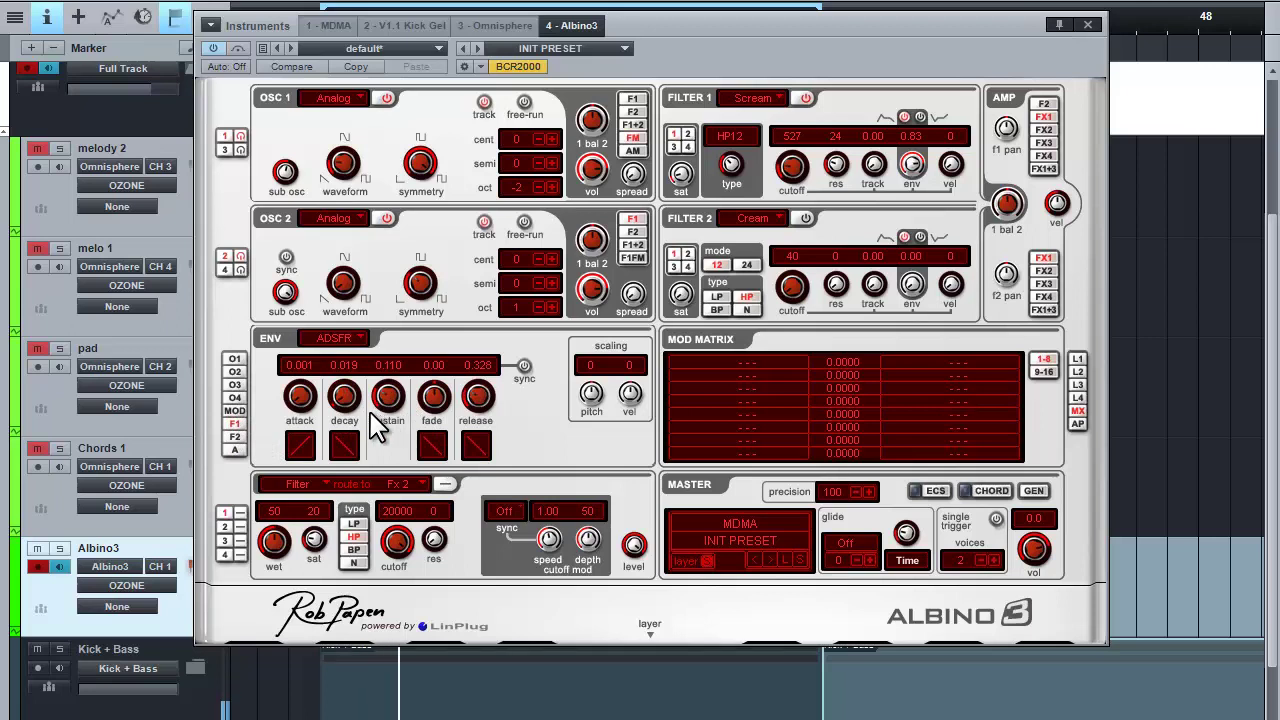
pyautogui.moveTo(343, 408); pyautogui.dragTo(457, 451)
pyautogui.moveTo(486, 400); pyautogui.dragTo(478, 505)
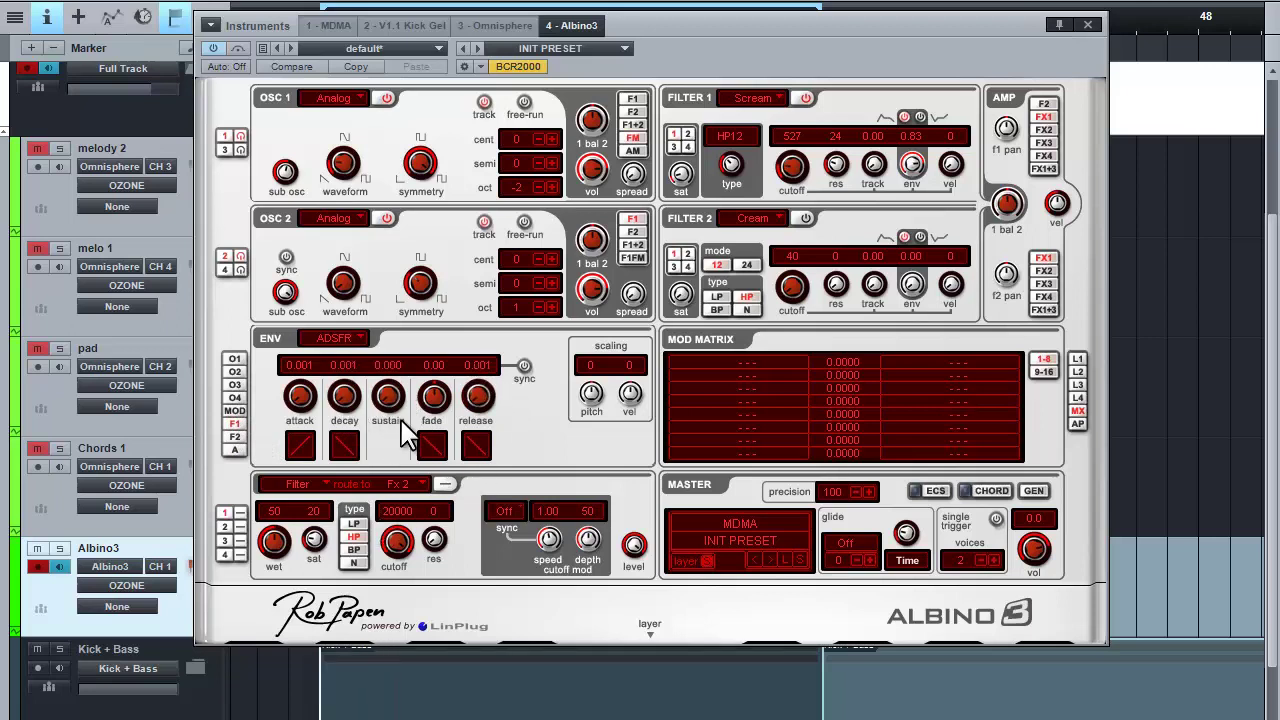
pyautogui.moveTo(350, 412)
pyautogui.mouseDown()
pyautogui.moveTo(346, 377)
pyautogui.moveTo(356, 406)
pyautogui.mouseUp()
pyautogui.moveTo(910, 163)
pyautogui.mouseDown()
pyautogui.moveTo(920, 188)
pyautogui.moveTo(911, 170)
pyautogui.moveTo(910, 233)
pyautogui.moveTo(908, 171)
pyautogui.moveTo(908, 234)
pyautogui.moveTo(906, 165)
pyautogui.mouseUp()
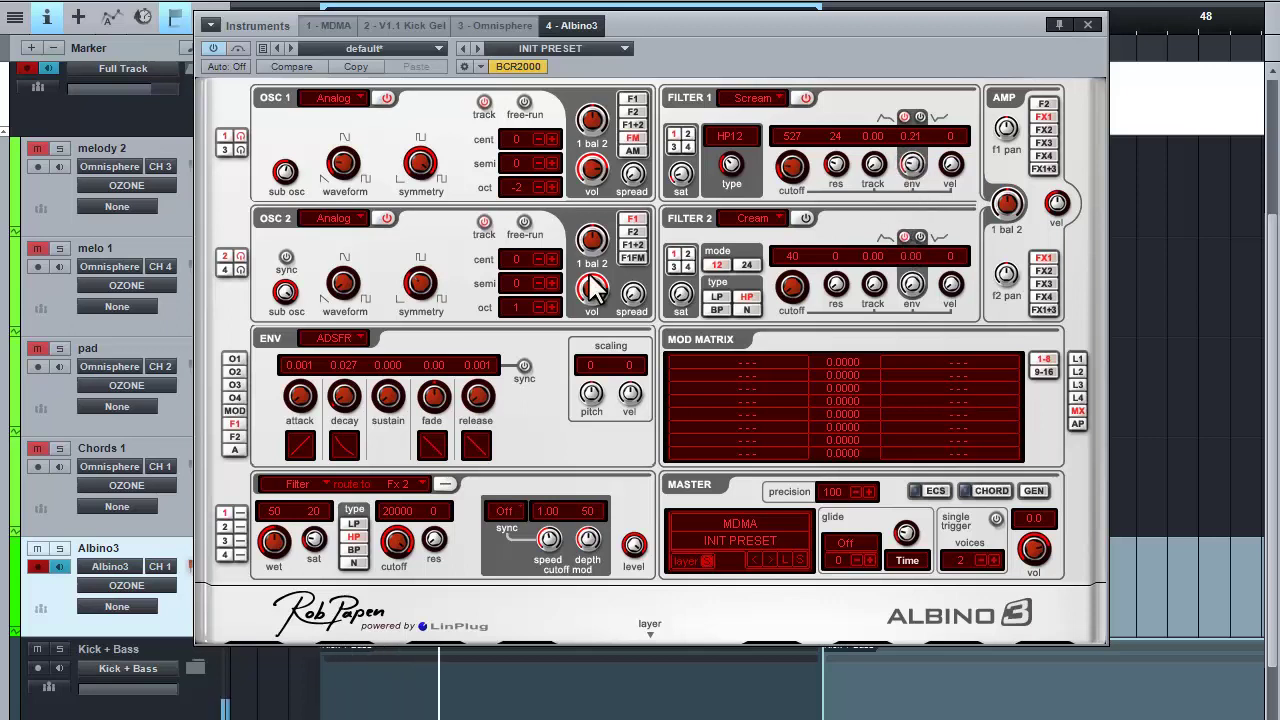
pyautogui.moveTo(350, 412); pyautogui.dragTo(346, 397)
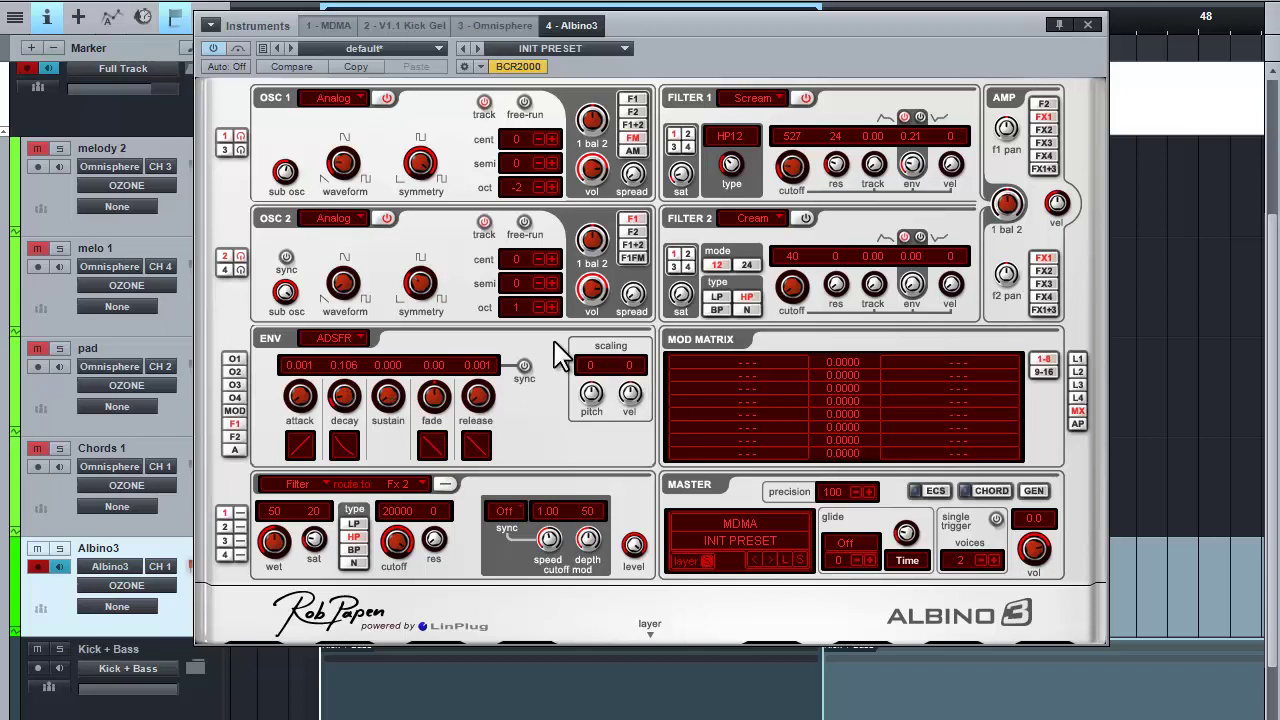
# Try other octave settings on oscillator 2
pyautogui.click(550, 307)
pyautogui.click(539, 306)
pyautogui.click(552, 307)
pyautogui.scroll(3, 911, 163)
pyautogui.scroll(-3, 345, 412)
# Reset Filter 1's envelope amount to 0.00 and display the modulation envelope
pyautogui.doubleClick(922, 178)
pyautogui.click(235, 359)
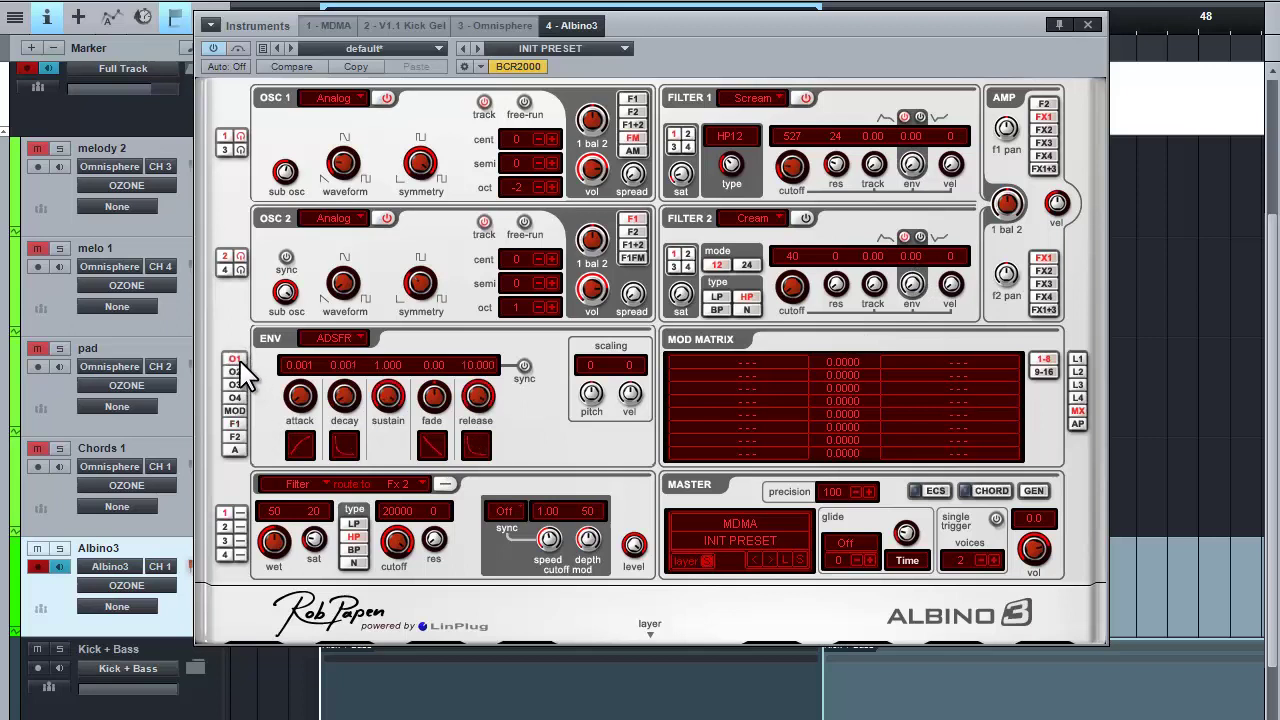
pyautogui.click(239, 411)
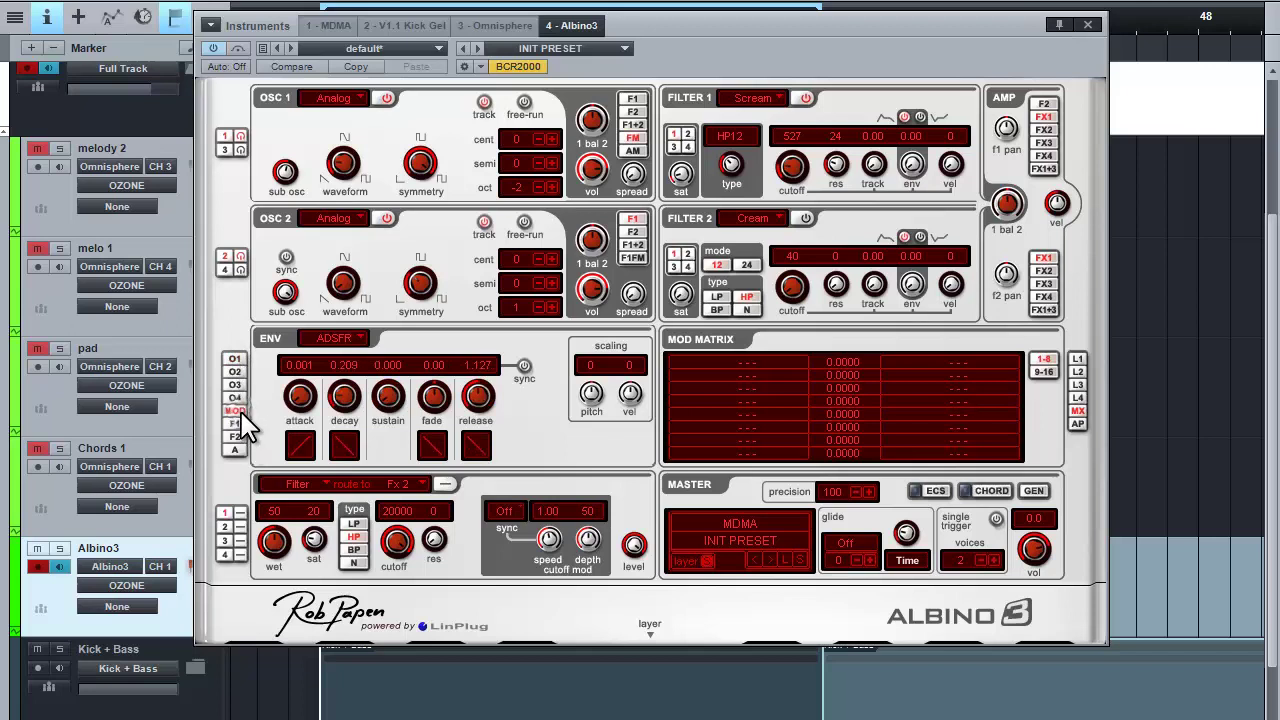
# Route the Mod-Envelope to Osc 1 Pitch in the first slot of the modulation matrix
pyautogui.click(755, 360)
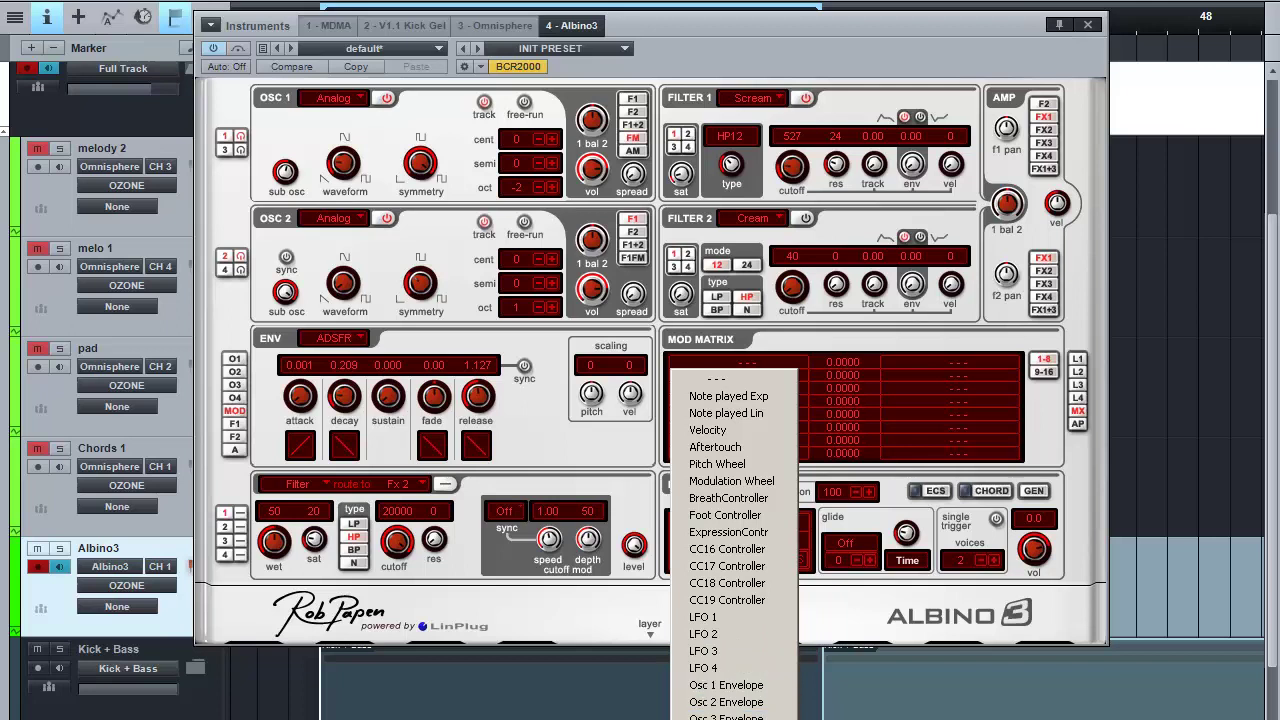
pyautogui.click(726, 717)
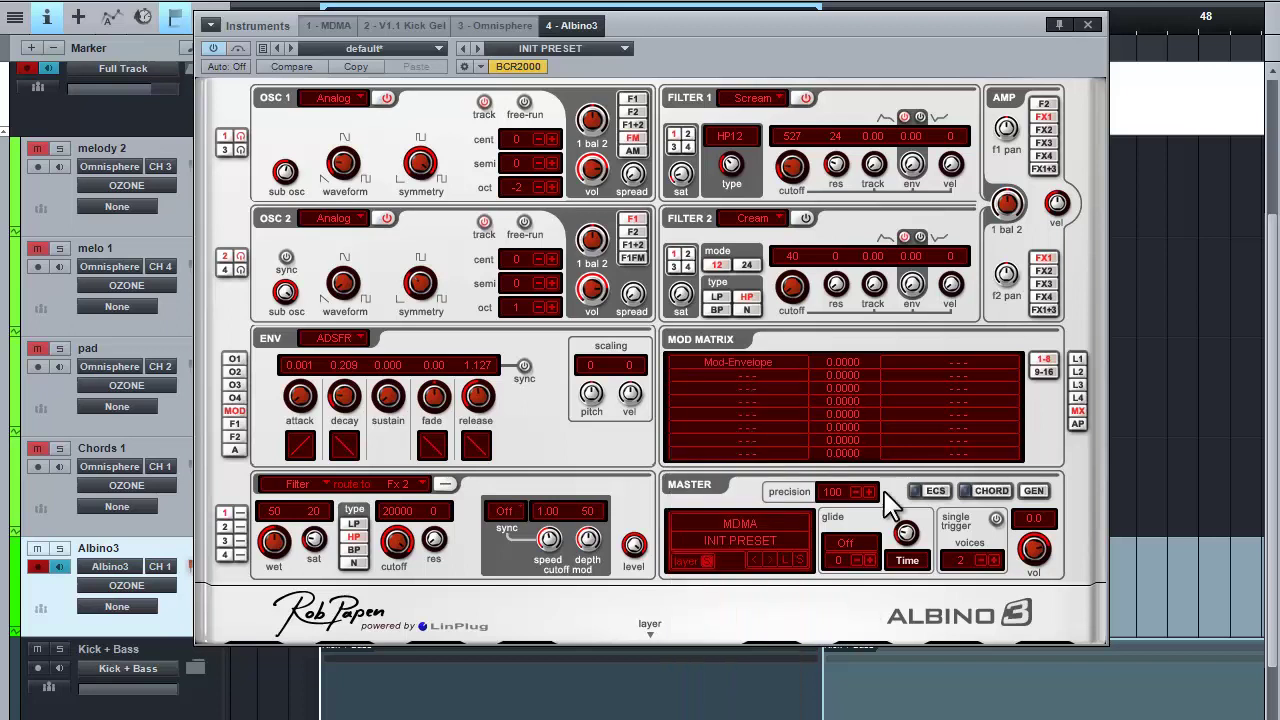
pyautogui.click(968, 366)
pyautogui.moveTo(935, 399)
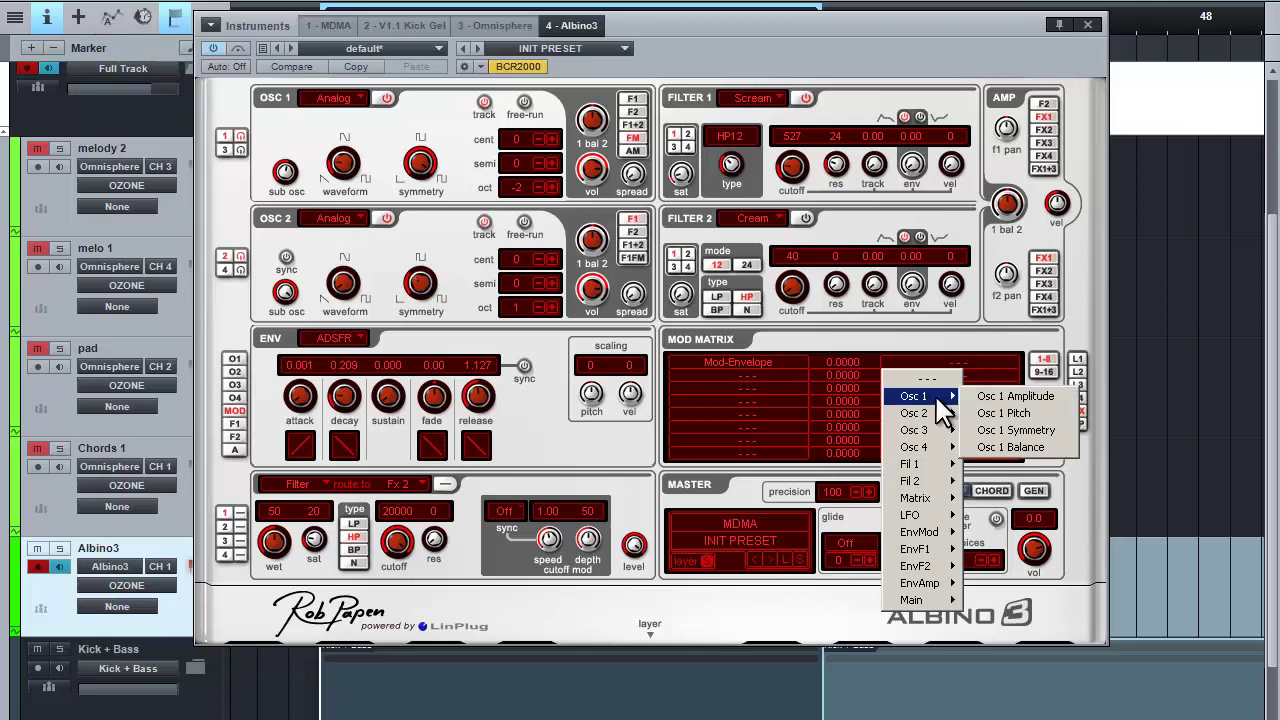
pyautogui.click(1005, 413)
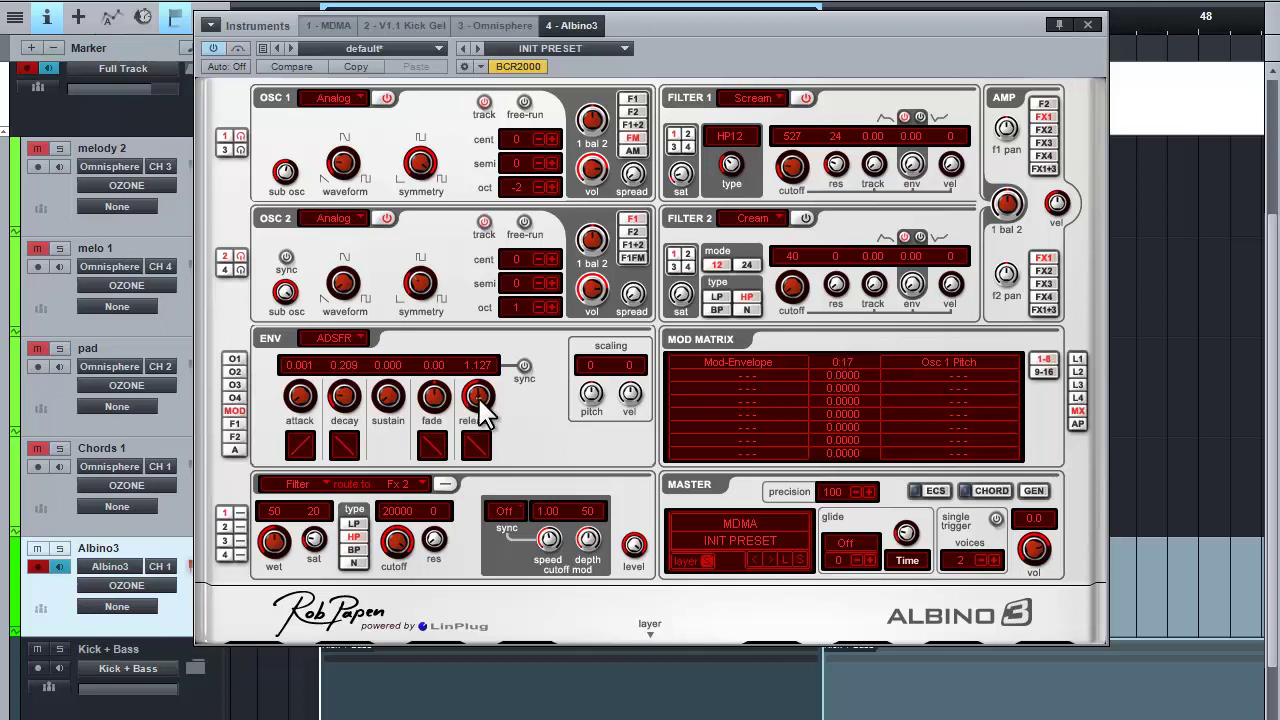
# Set the modulation envelope's release to 0.001 and decay to 0.176, with a pitch modulation amount of 17:95
pyautogui.moveTo(480, 407); pyautogui.dragTo(486, 563)
pyautogui.moveTo(352, 398); pyautogui.dragTo(349, 429)
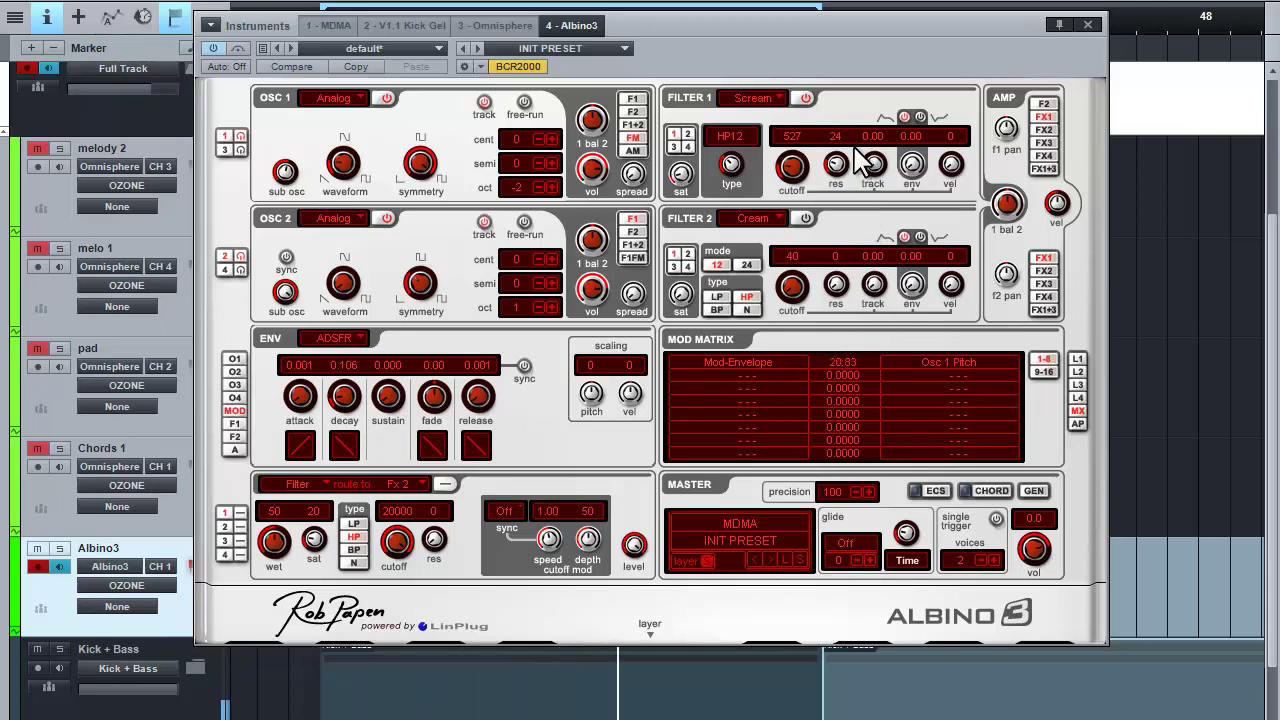
pyautogui.moveTo(350, 410); pyautogui.dragTo(351, 327)
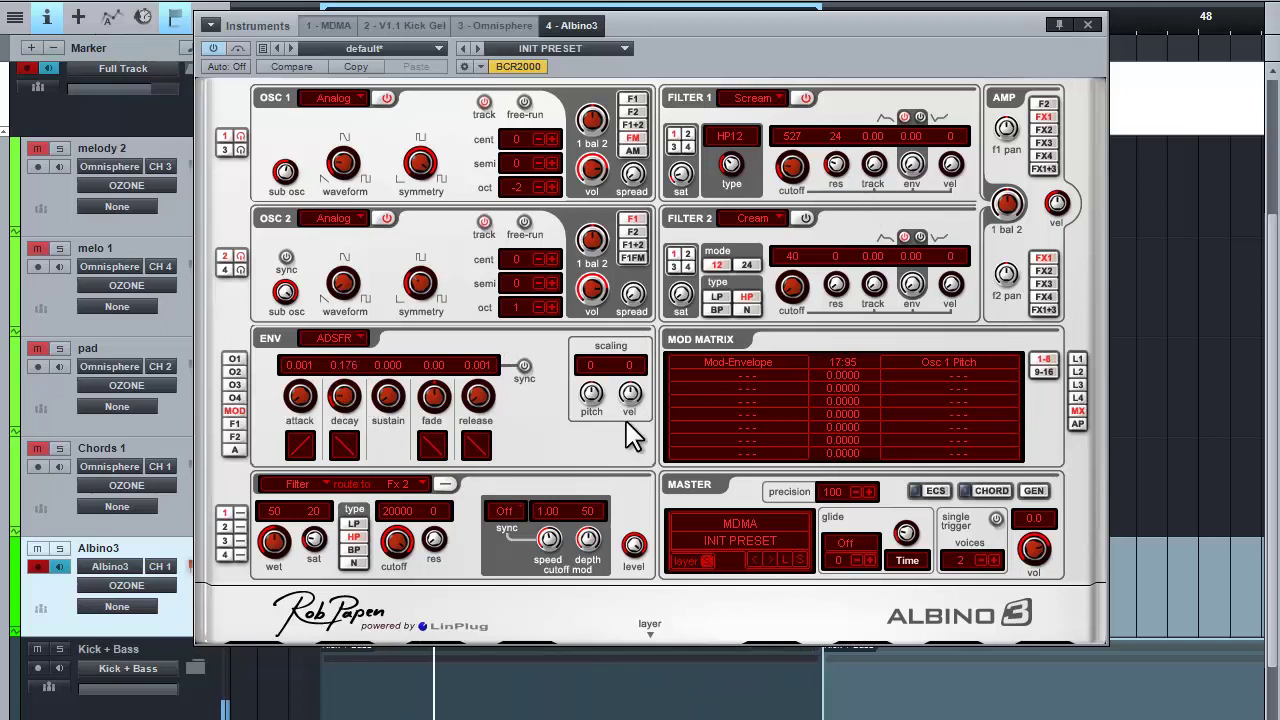
# Change the Mod-Envelope routing's destination to Osc 2 Pitch in the modulation matrix
pyautogui.click(943, 361)
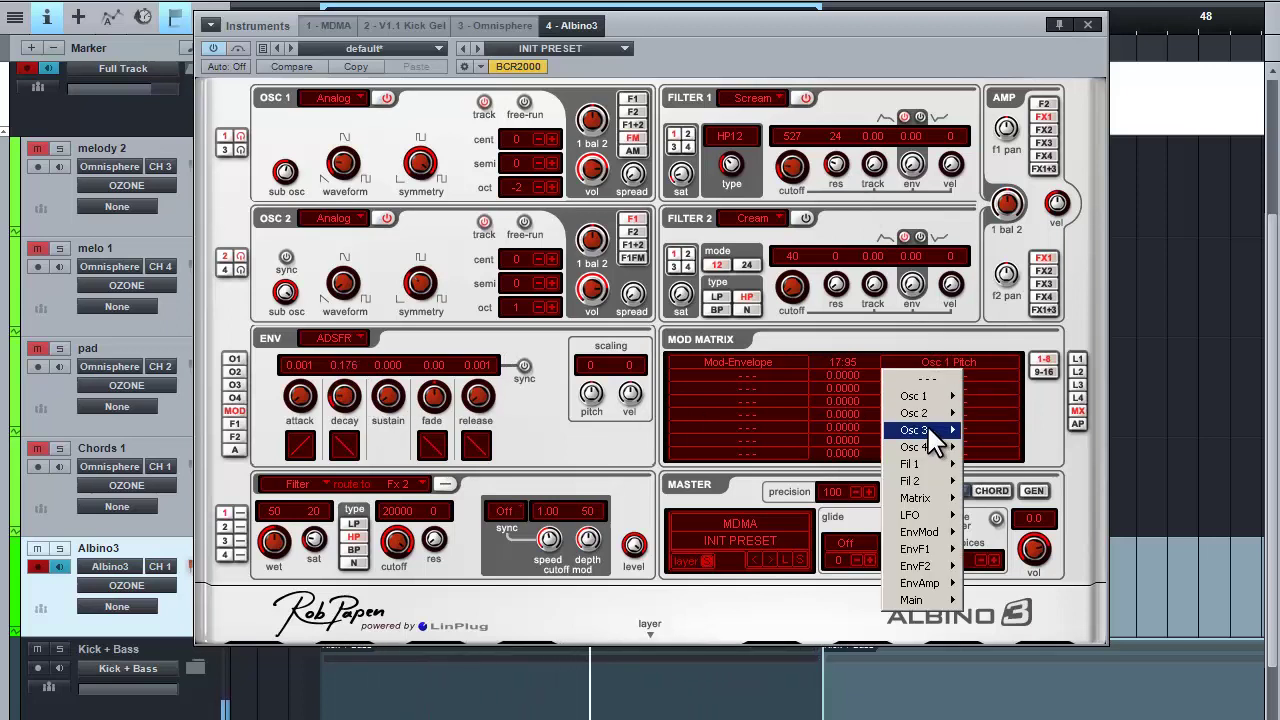
pyautogui.moveTo(945, 413)
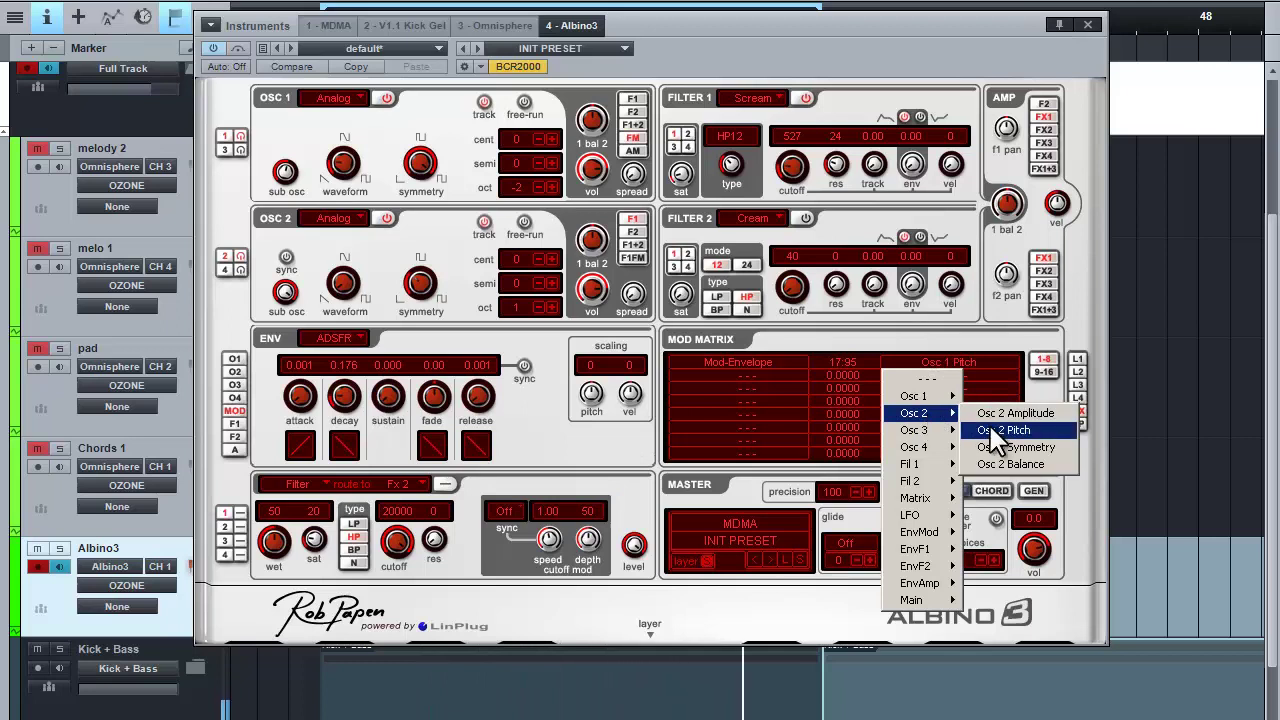
pyautogui.click(990, 428)
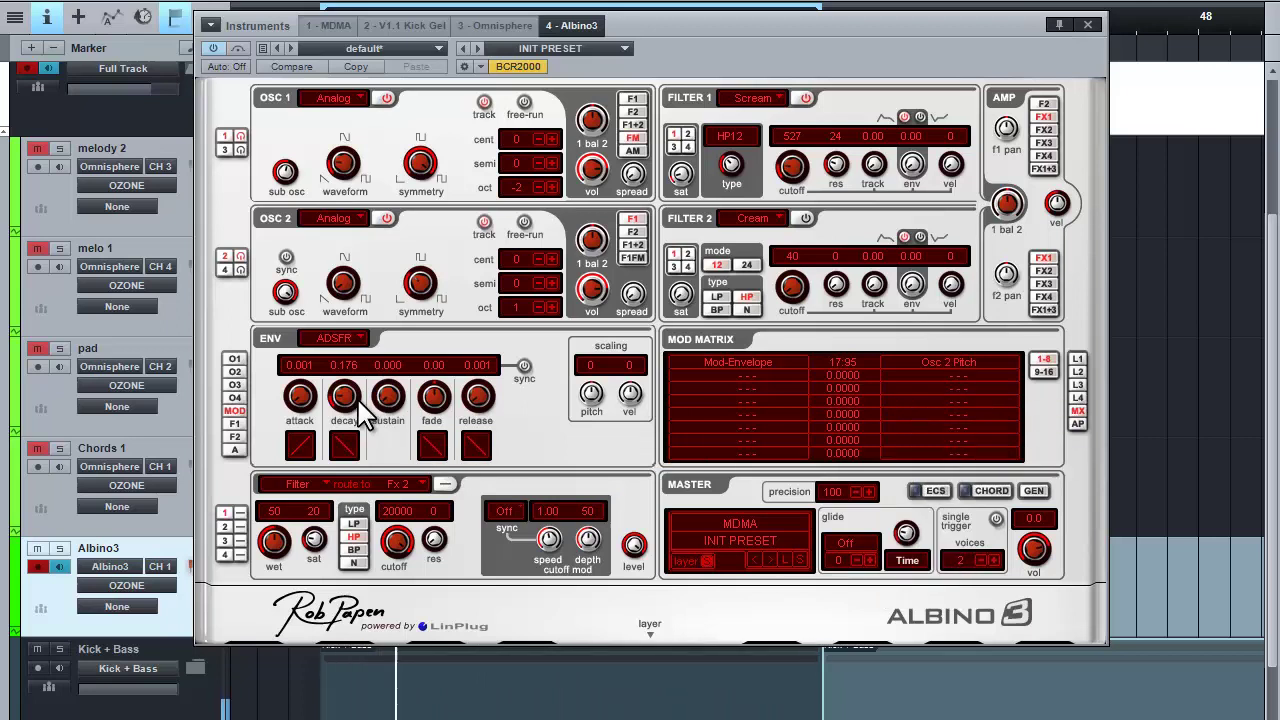
# Fine-tune the modulation envelope's decay to 0.200
pyautogui.moveTo(346, 398); pyautogui.dragTo(343, 457)
pyautogui.moveTo(346, 398); pyautogui.dragTo(347, 310)
pyautogui.scroll(-5, 343, 392)
pyautogui.scroll(-2, 343, 390)
# Try tempo sync on the modulation envelope with decay values such as 15.40 and 0.00
pyautogui.click(522, 370)
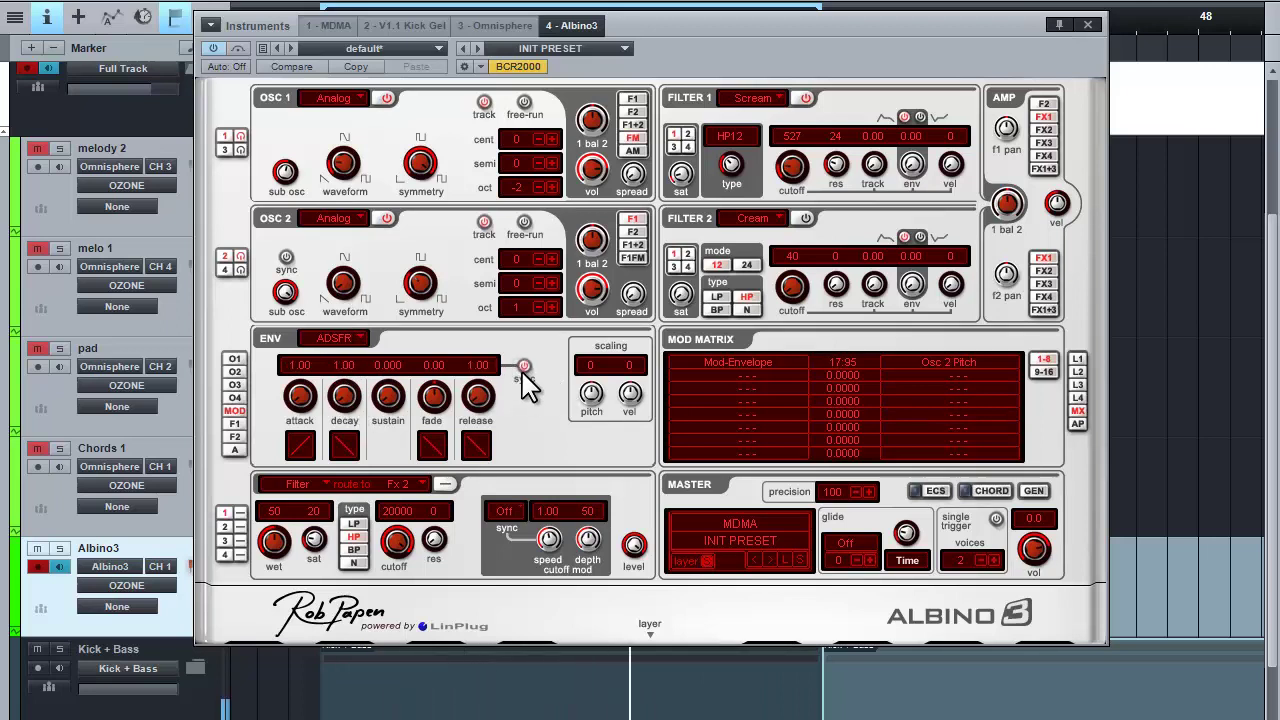
pyautogui.click(522, 370)
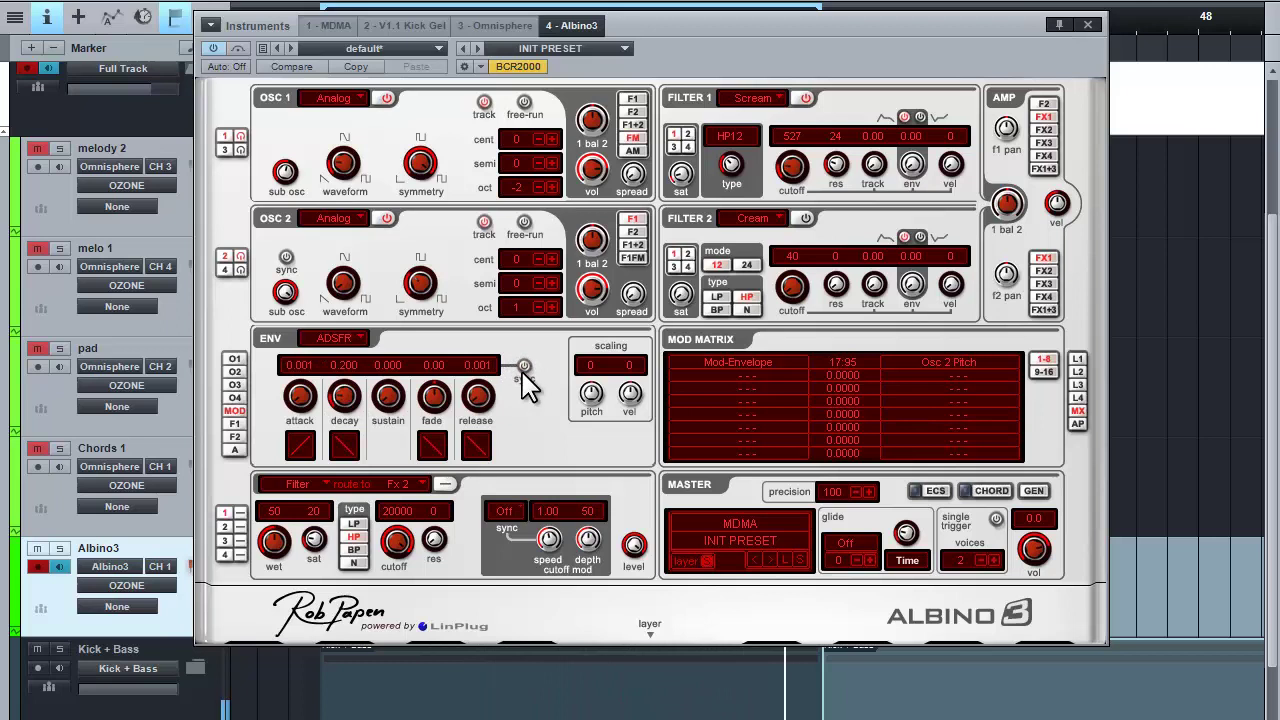
pyautogui.click(521, 376)
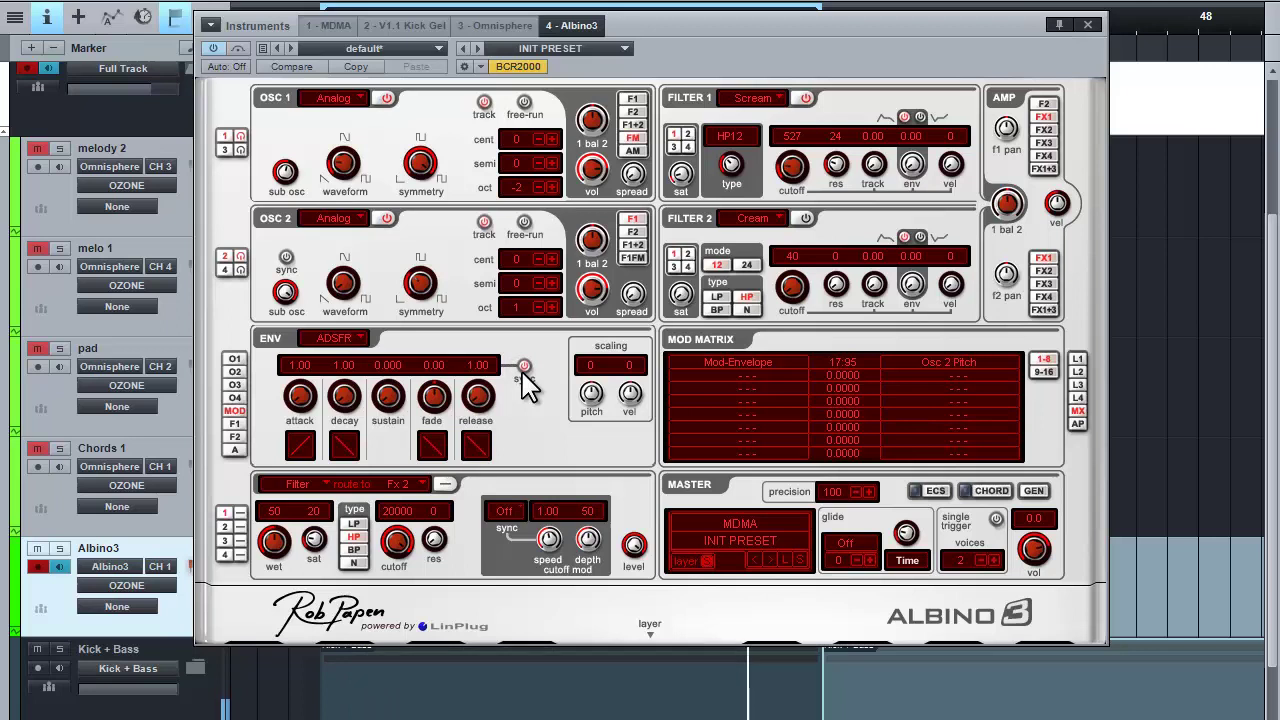
pyautogui.moveTo(343, 412); pyautogui.dragTo(345, 378)
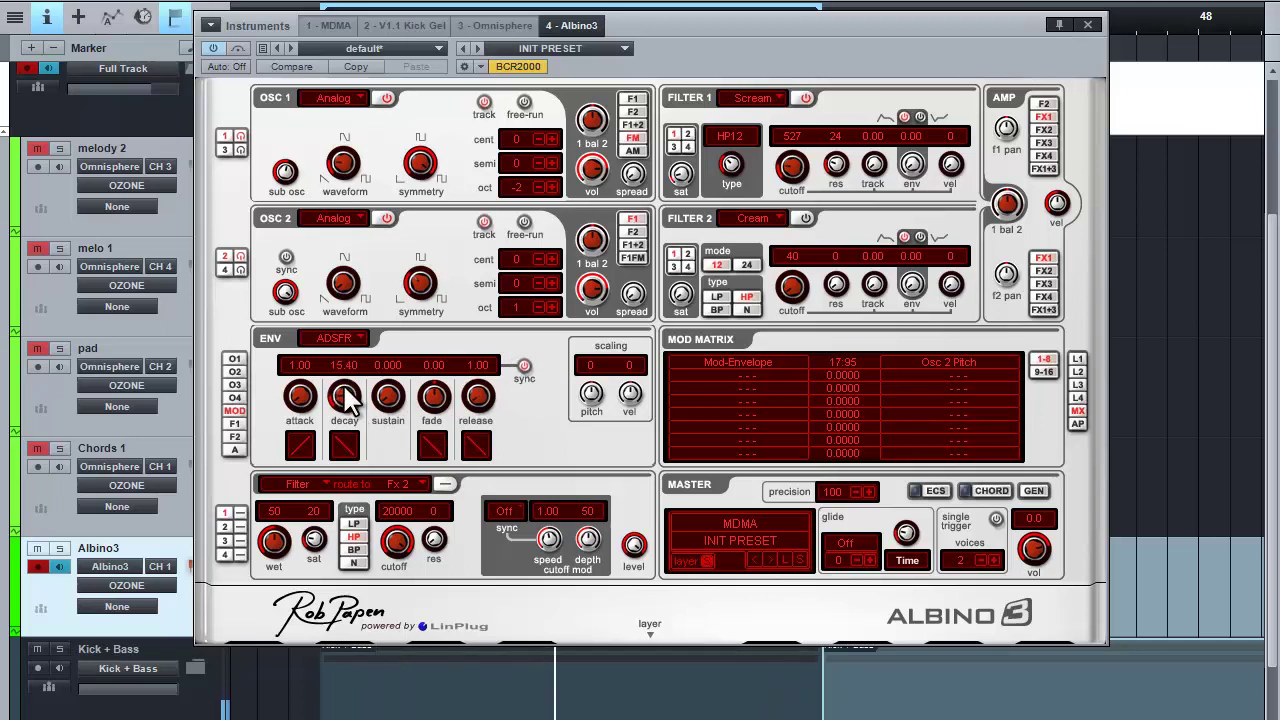
pyautogui.doubleClick(345, 395)
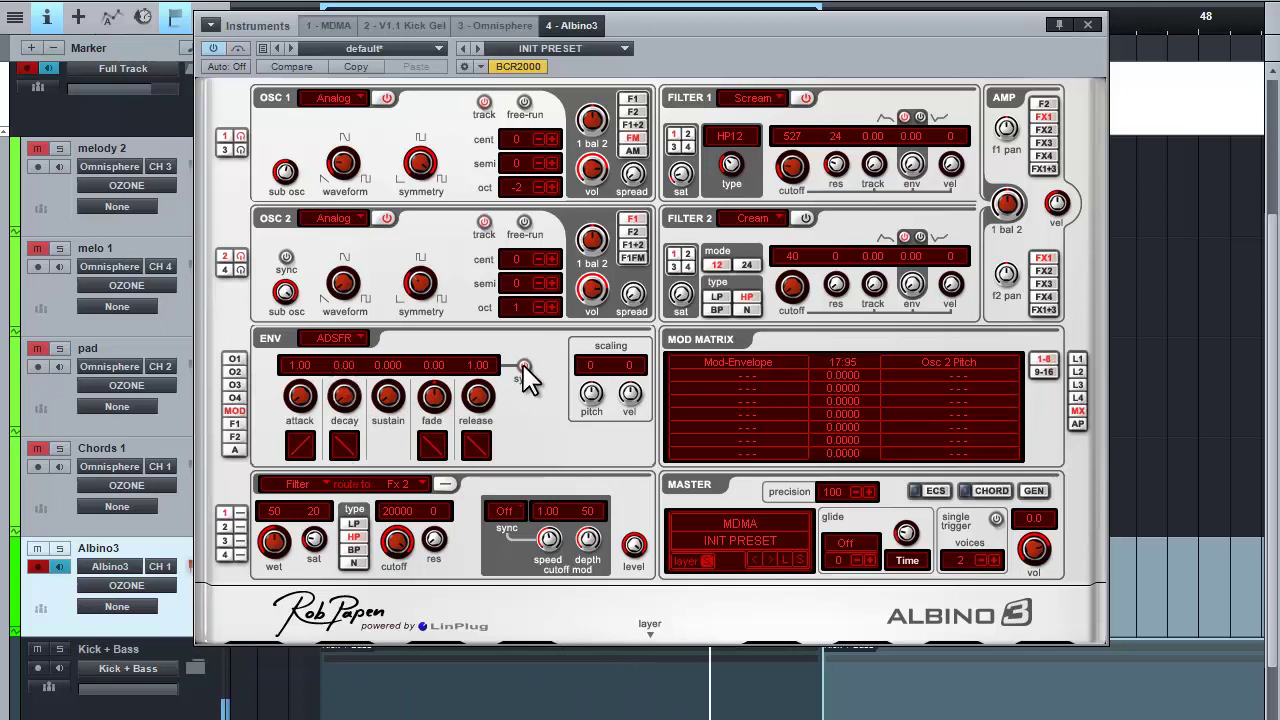
pyautogui.click(517, 366)
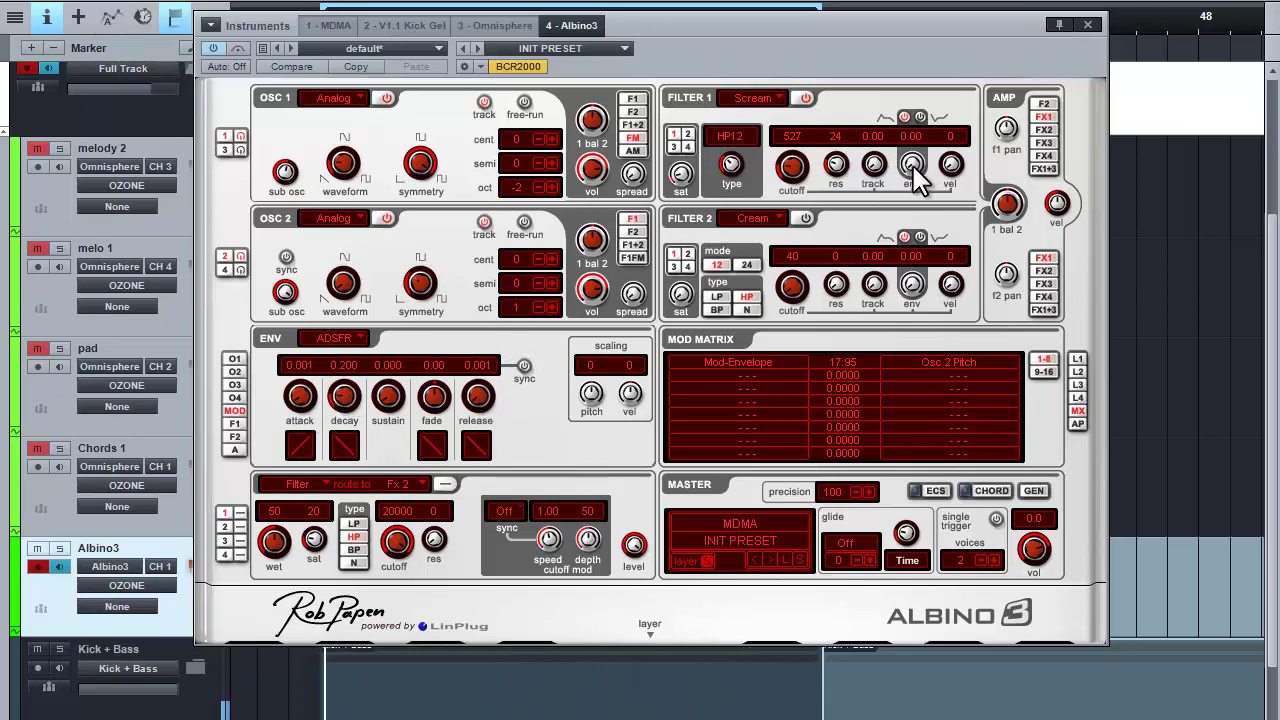
# Set Filter 1's envelope amount to 0.59 with inverted polarity and raise the cutoff to 747
pyautogui.moveTo(913, 165); pyautogui.dragTo(913, 83)
pyautogui.moveTo(909, 163); pyautogui.dragTo(932, 113)
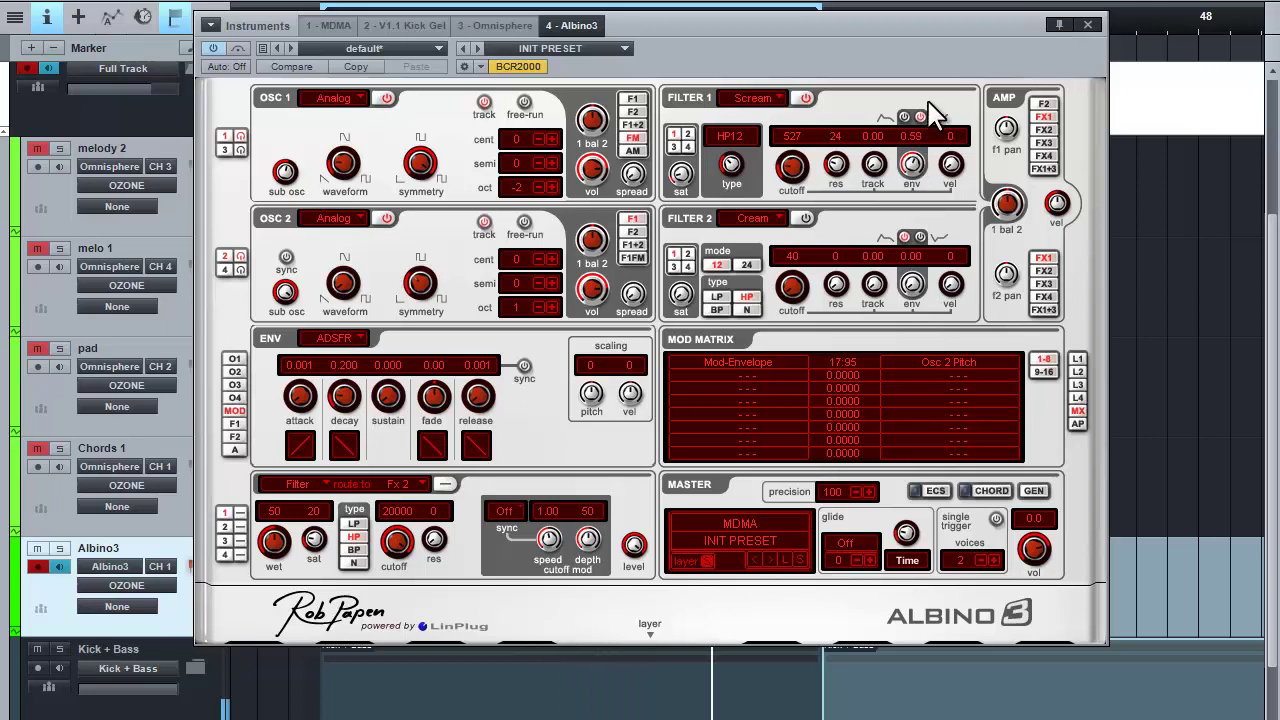
pyautogui.moveTo(800, 178)
pyautogui.mouseDown()
pyautogui.moveTo(812, 136)
pyautogui.moveTo(800, 154)
pyautogui.mouseUp()
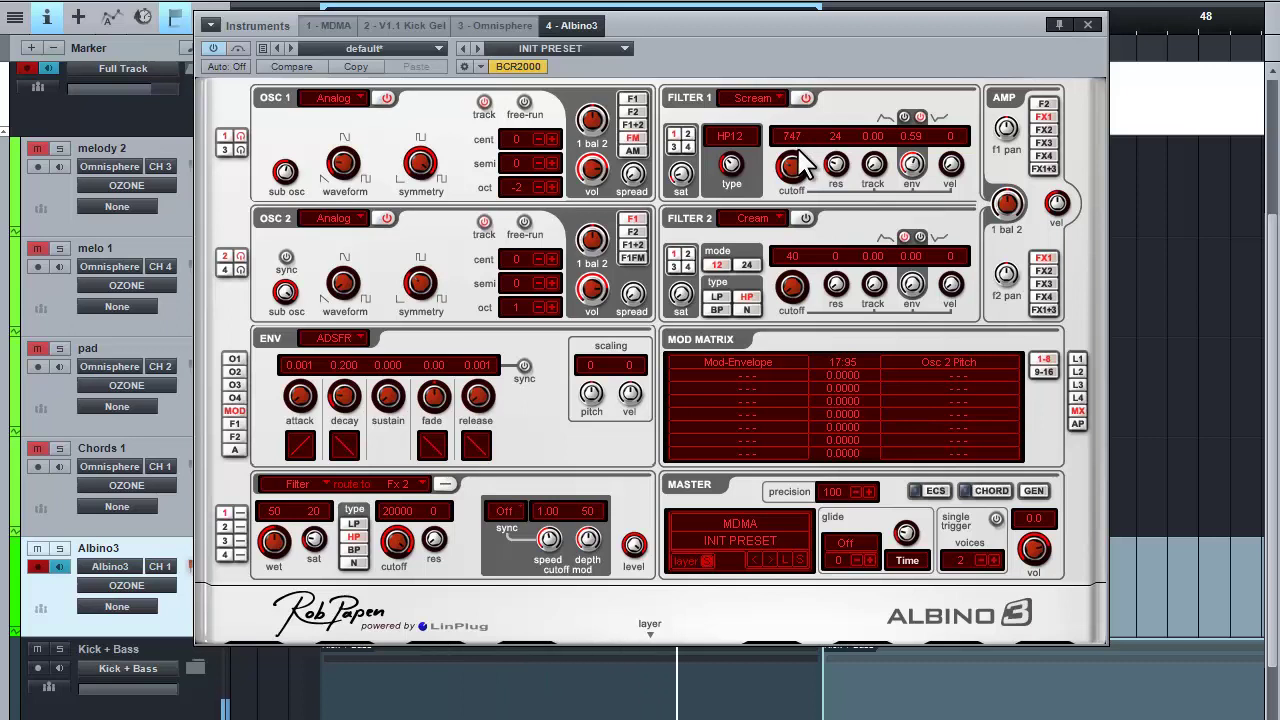
# Try a different Scream type on Filter 1, and the Comb model with a lower cutoff and resonance 19
pyautogui.moveTo(726, 159); pyautogui.dragTo(724, 134)
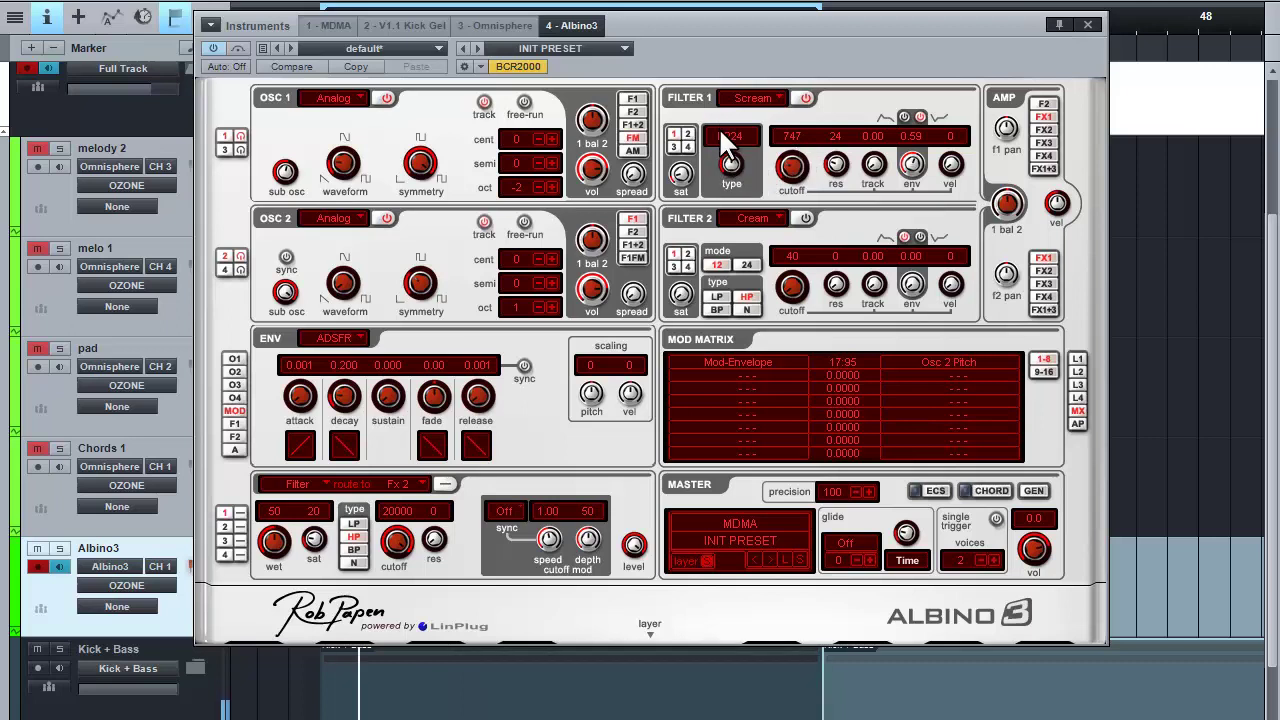
pyautogui.click(777, 99)
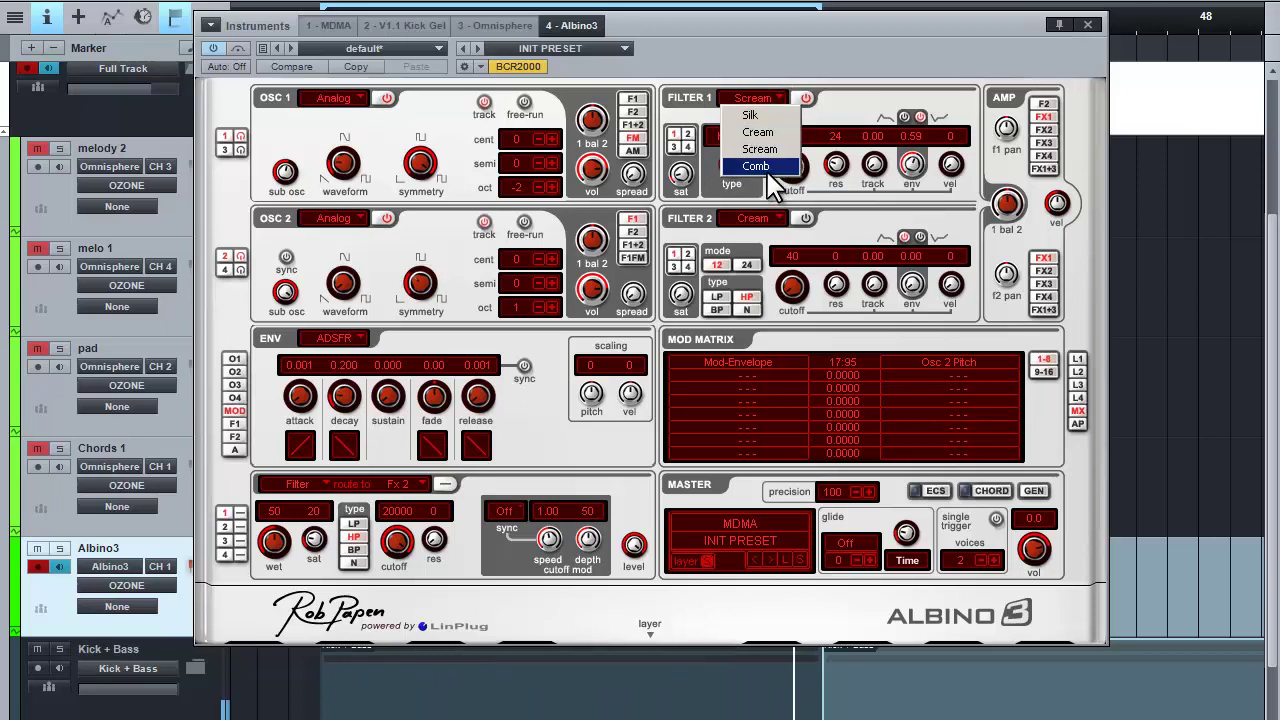
pyautogui.click(771, 183)
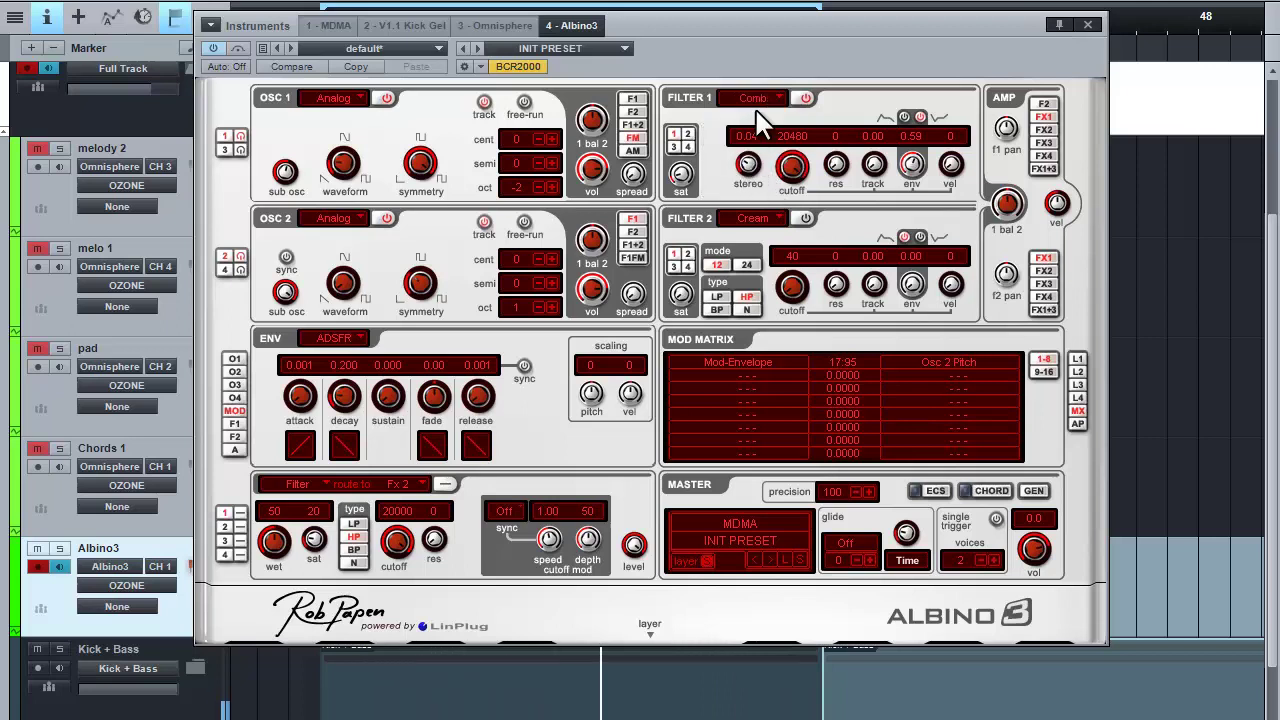
pyautogui.moveTo(791, 167); pyautogui.dragTo(794, 329)
pyautogui.moveTo(838, 168); pyautogui.dragTo(790, 108)
# Try the Cream model in high-pass mode on Filter 1 with cutoff 236, resonance 36 and envelope amount 0.66
pyautogui.click(780, 98)
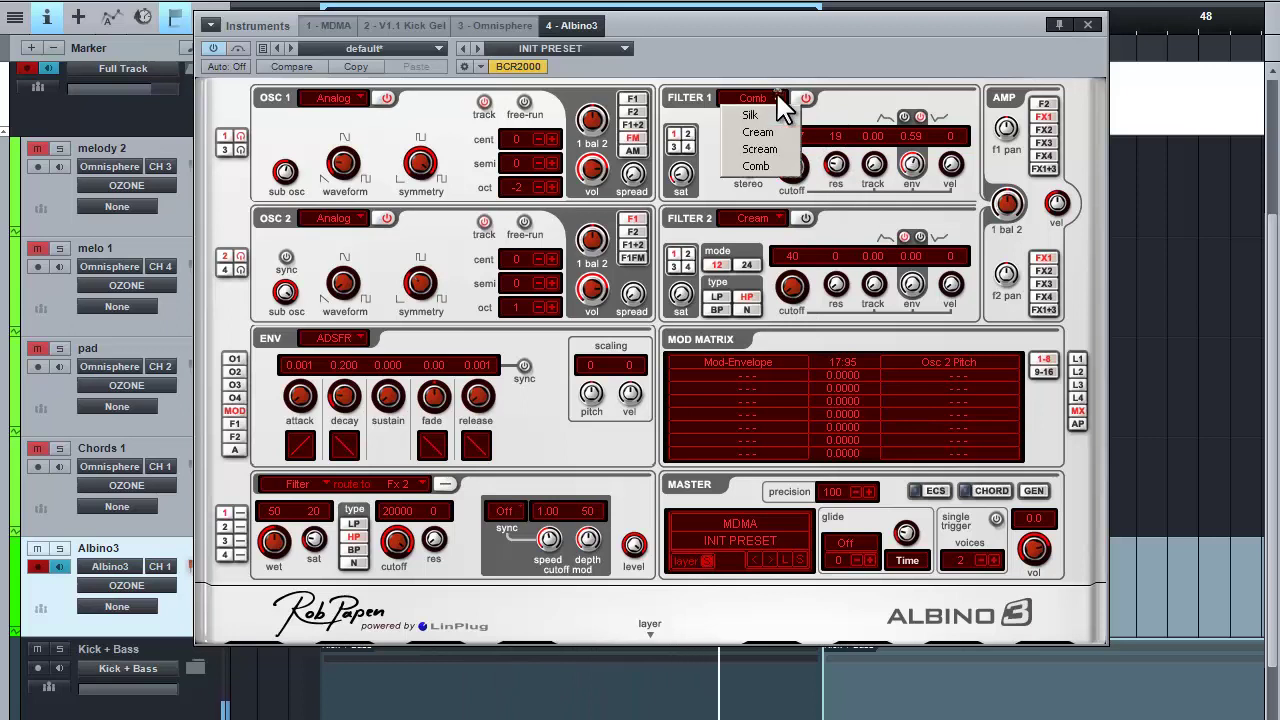
pyautogui.click(766, 131)
pyautogui.moveTo(803, 180); pyautogui.dragTo(785, 125)
pyautogui.click(746, 177)
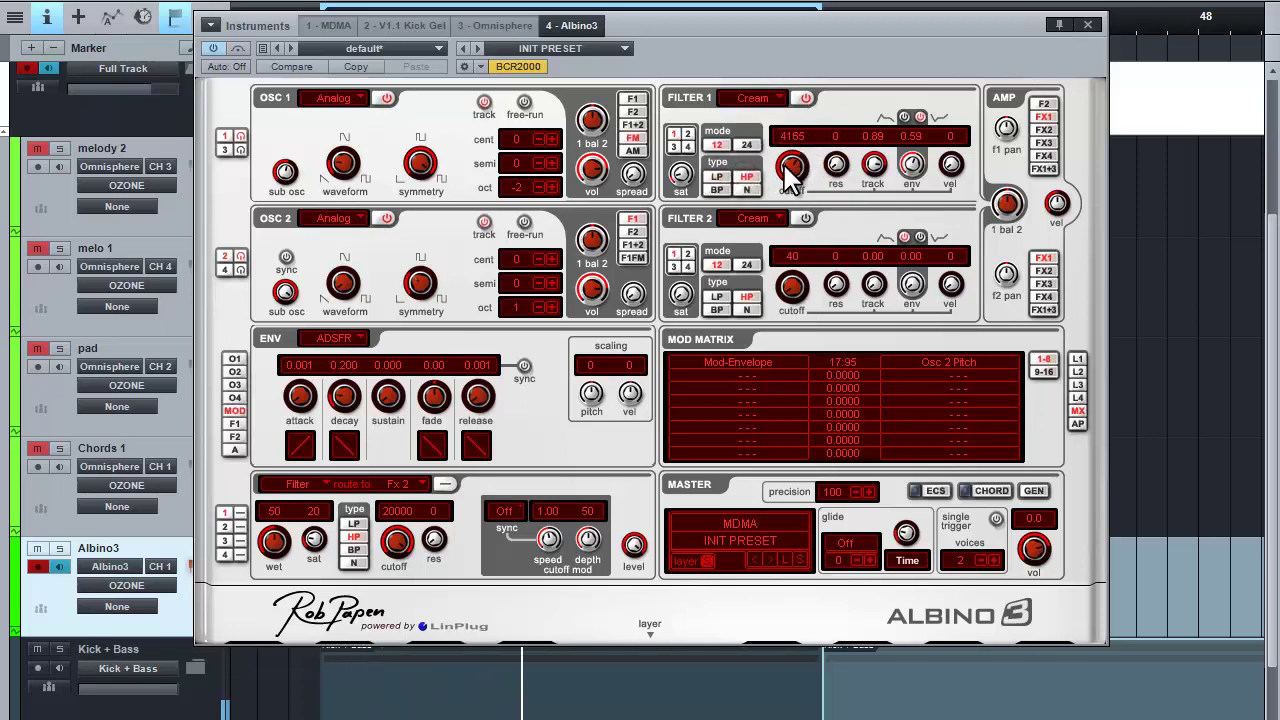
pyautogui.moveTo(787, 170); pyautogui.dragTo(800, 282)
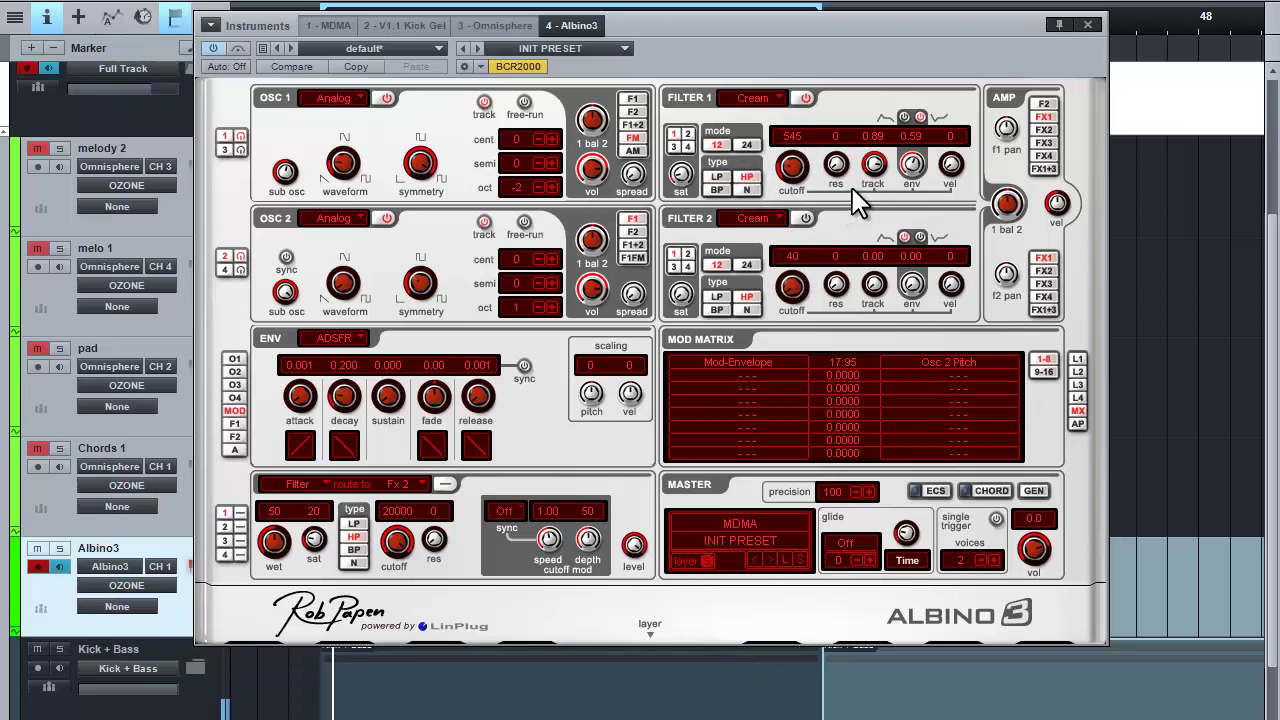
pyautogui.moveTo(913, 170); pyautogui.dragTo(911, 190)
pyautogui.moveTo(908, 129); pyautogui.dragTo(907, 138)
pyautogui.moveTo(794, 160); pyautogui.dragTo(794, 171)
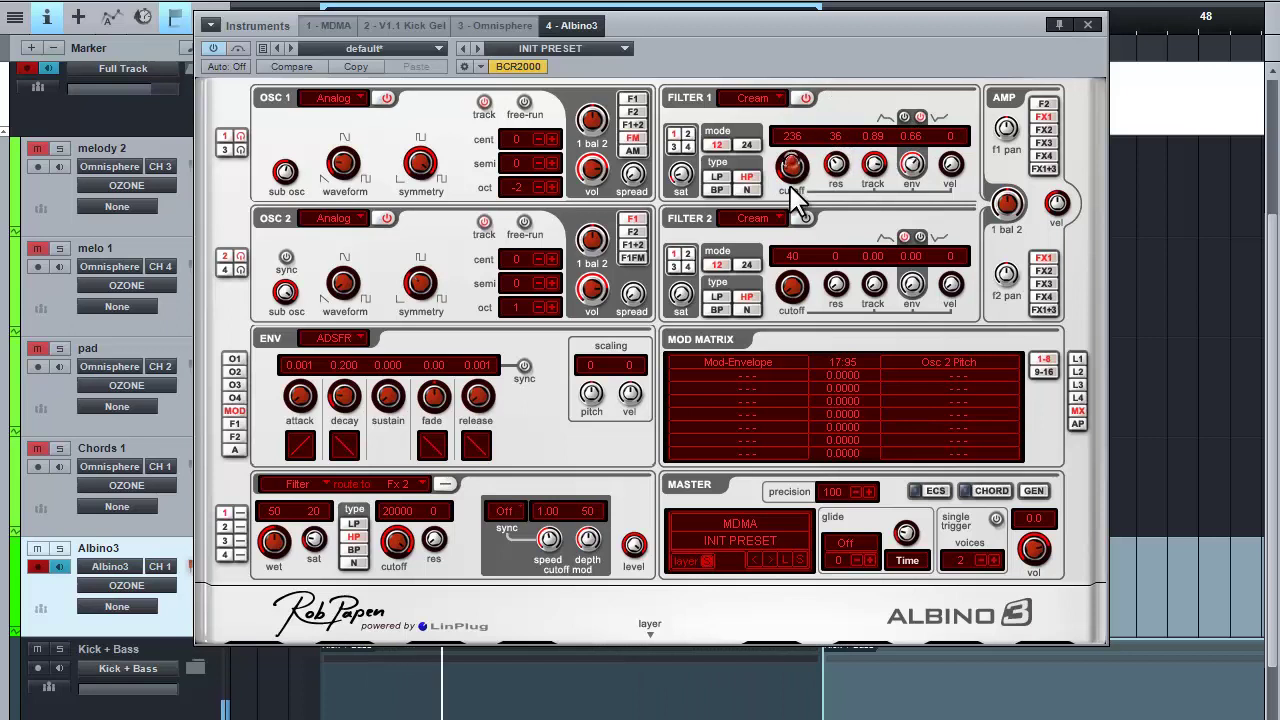
# Return Filter 1 to the Scream model and set its envelope amount to 0.76 and cutoff to 845
pyautogui.click(775, 98)
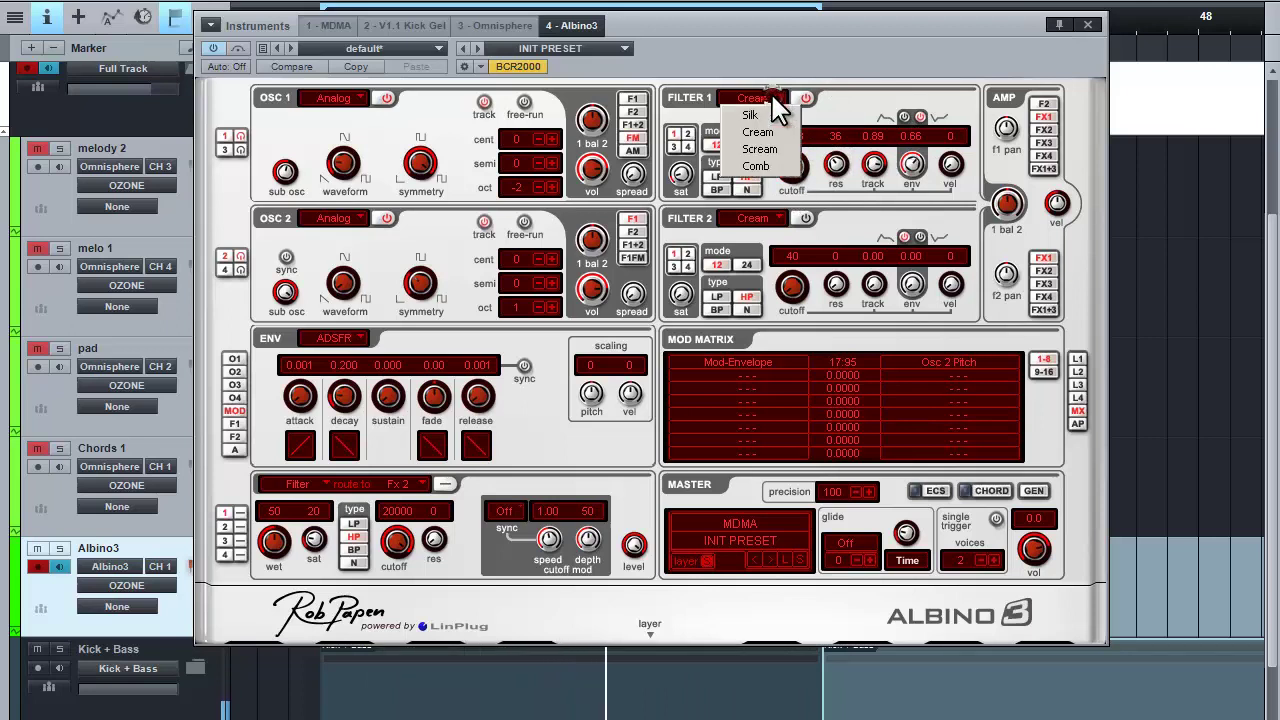
pyautogui.click(772, 148)
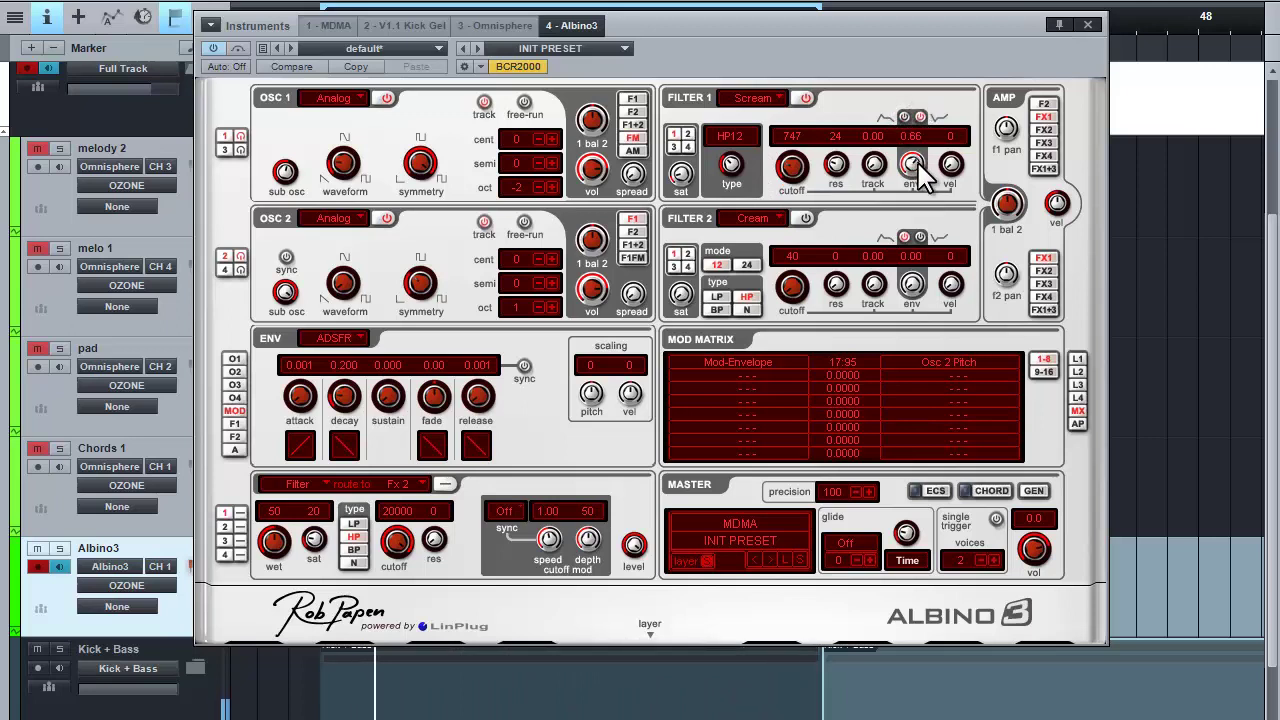
pyautogui.moveTo(908, 157); pyautogui.dragTo(908, 120)
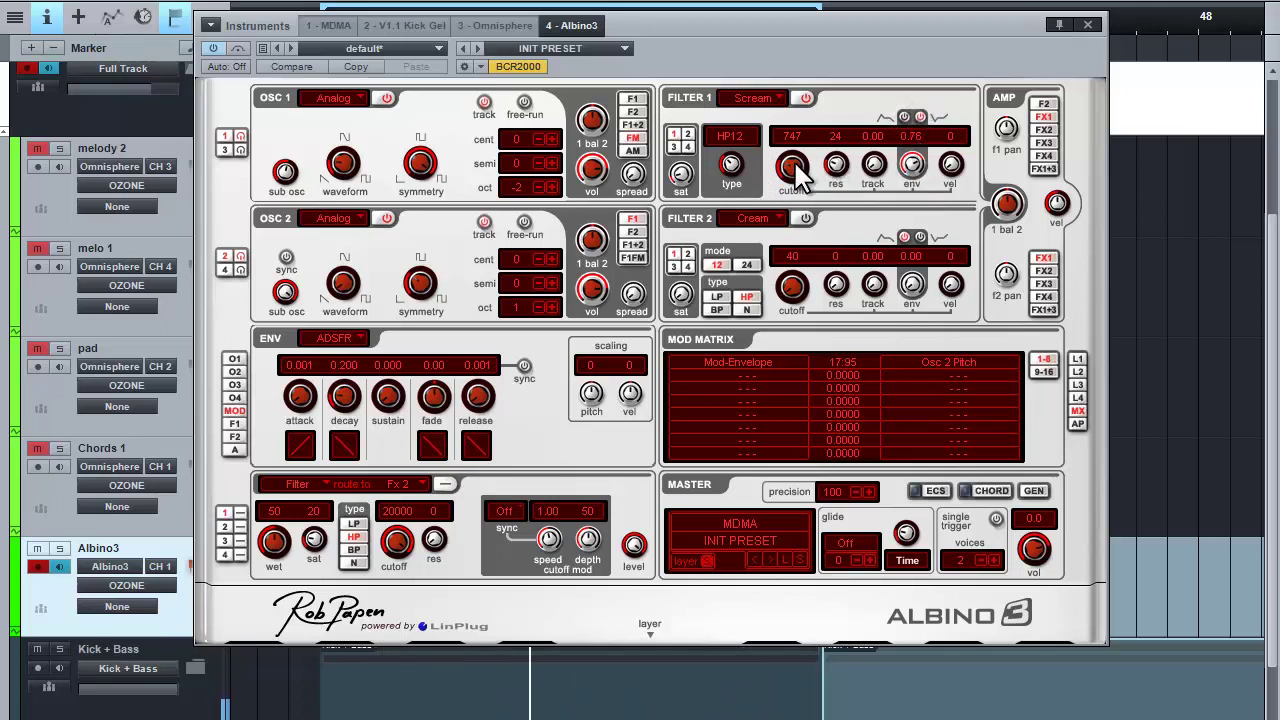
pyautogui.moveTo(805, 175)
pyautogui.mouseDown()
pyautogui.moveTo(806, 157)
pyautogui.moveTo(797, 170)
pyautogui.mouseUp()
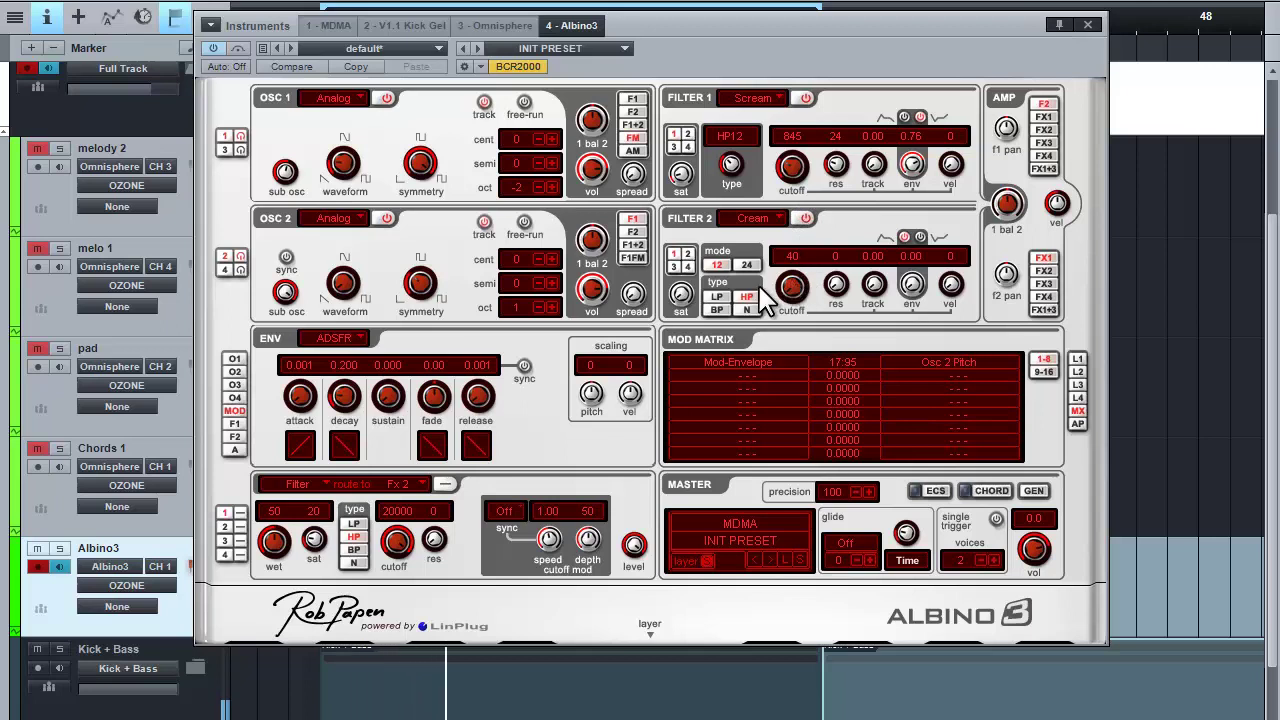
# Switch Filter 2 to low-pass with cutoff 11796, resonance 15 and envelope amount 0.60
pyautogui.click(717, 297)
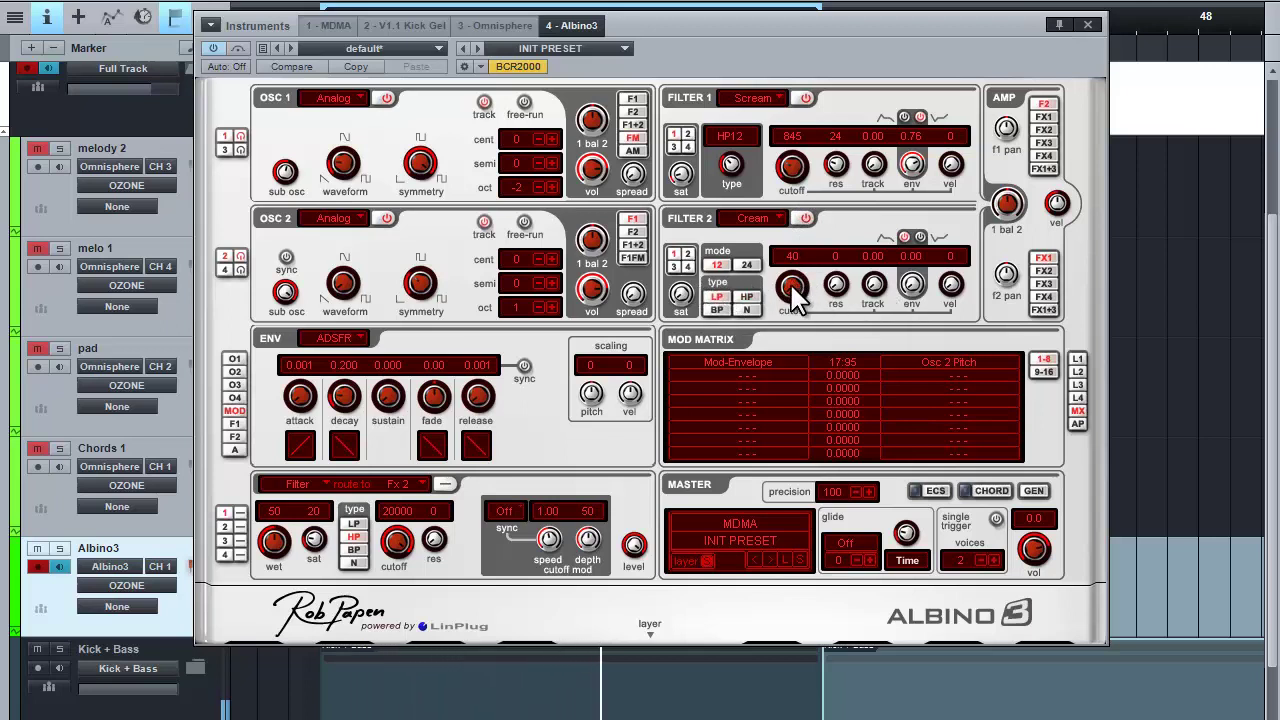
pyautogui.moveTo(790, 286); pyautogui.dragTo(800, 91)
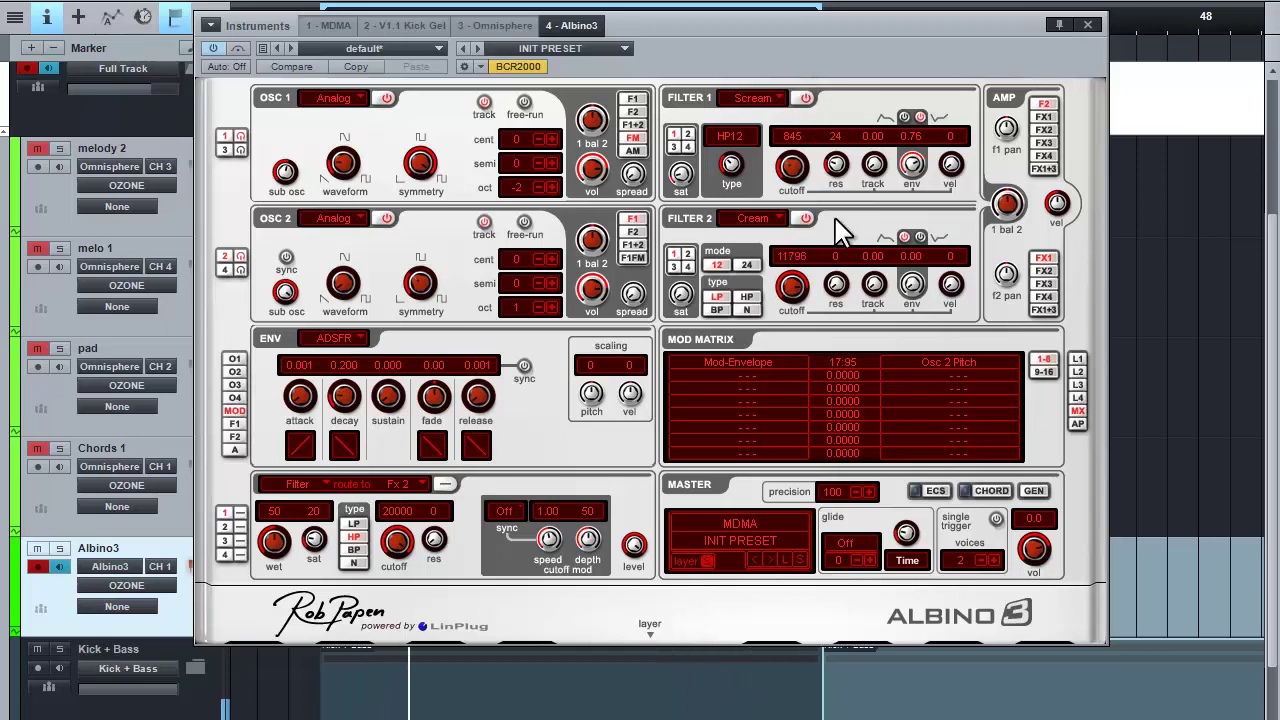
pyautogui.moveTo(838, 292); pyautogui.dragTo(922, 147)
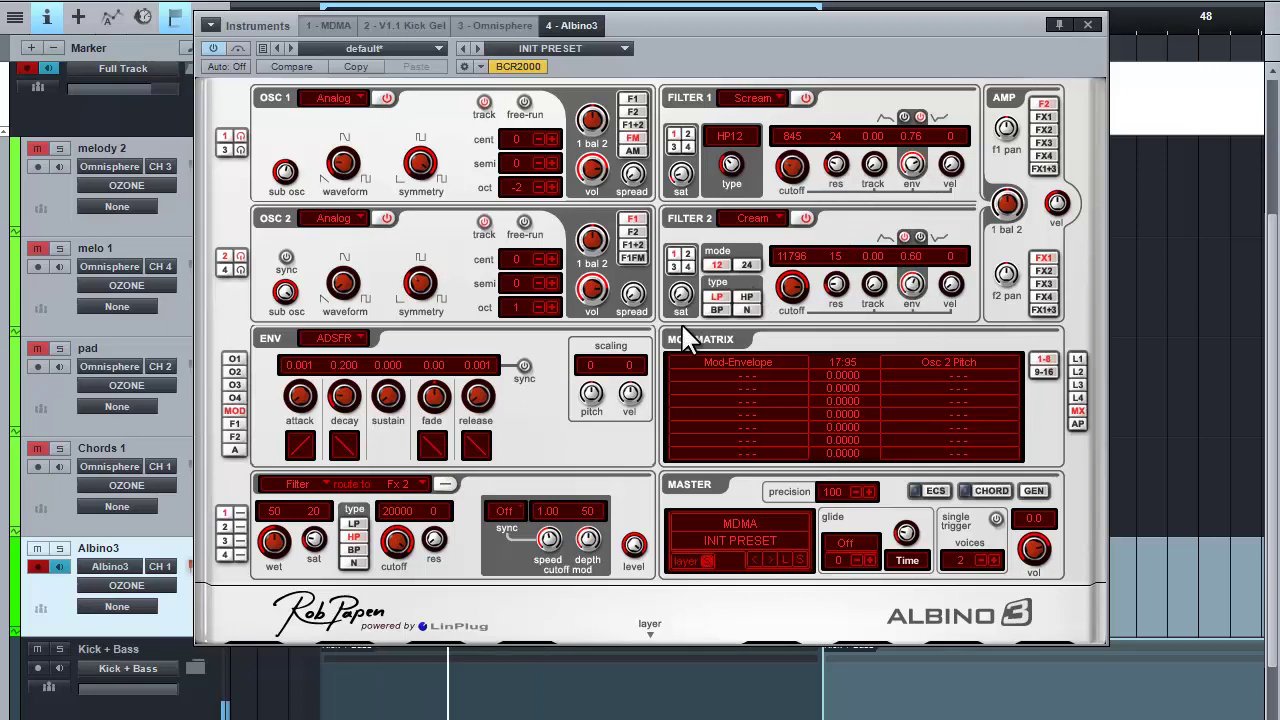
# Set Filter 2's envelope decay to 0.677 and sustain to 0.000, and raise the filter's envelope amount to 0.77
pyautogui.click(236, 437)
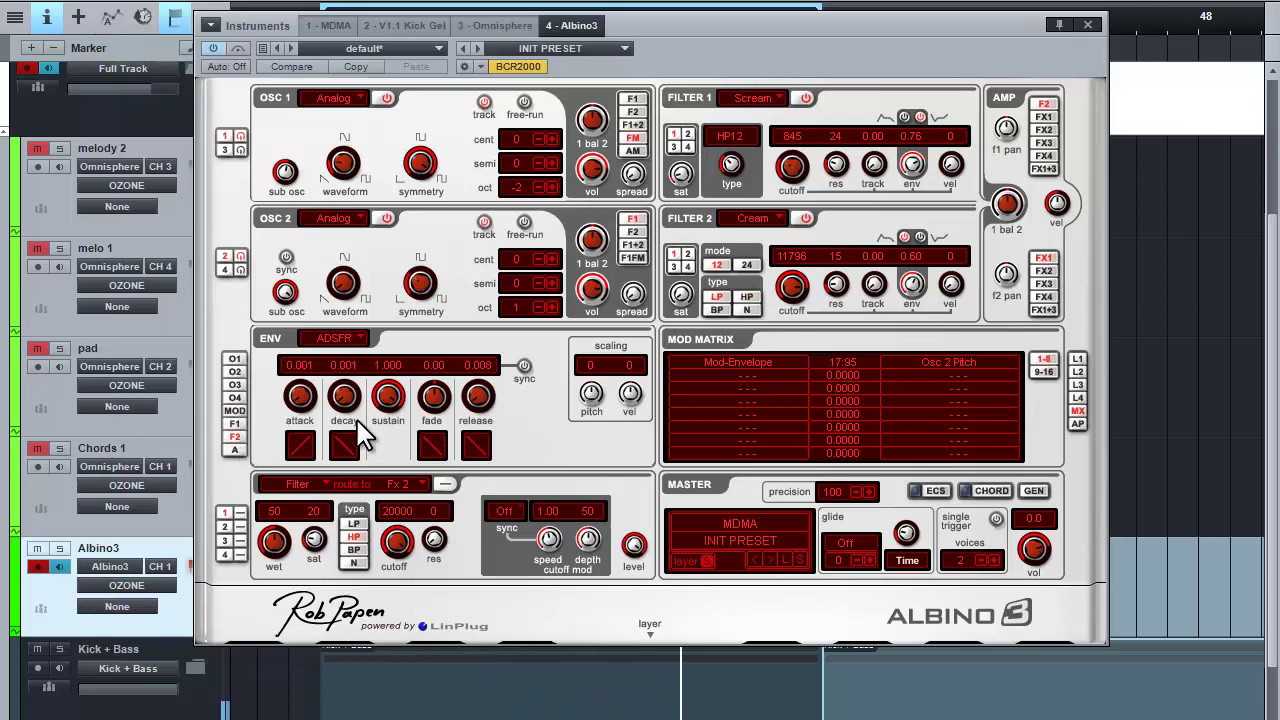
pyautogui.moveTo(352, 418); pyautogui.dragTo(349, 333)
pyautogui.moveTo(390, 425); pyautogui.dragTo(391, 571)
pyautogui.moveTo(363, 420); pyautogui.dragTo(351, 394)
pyautogui.moveTo(912, 283); pyautogui.dragTo(920, 249)
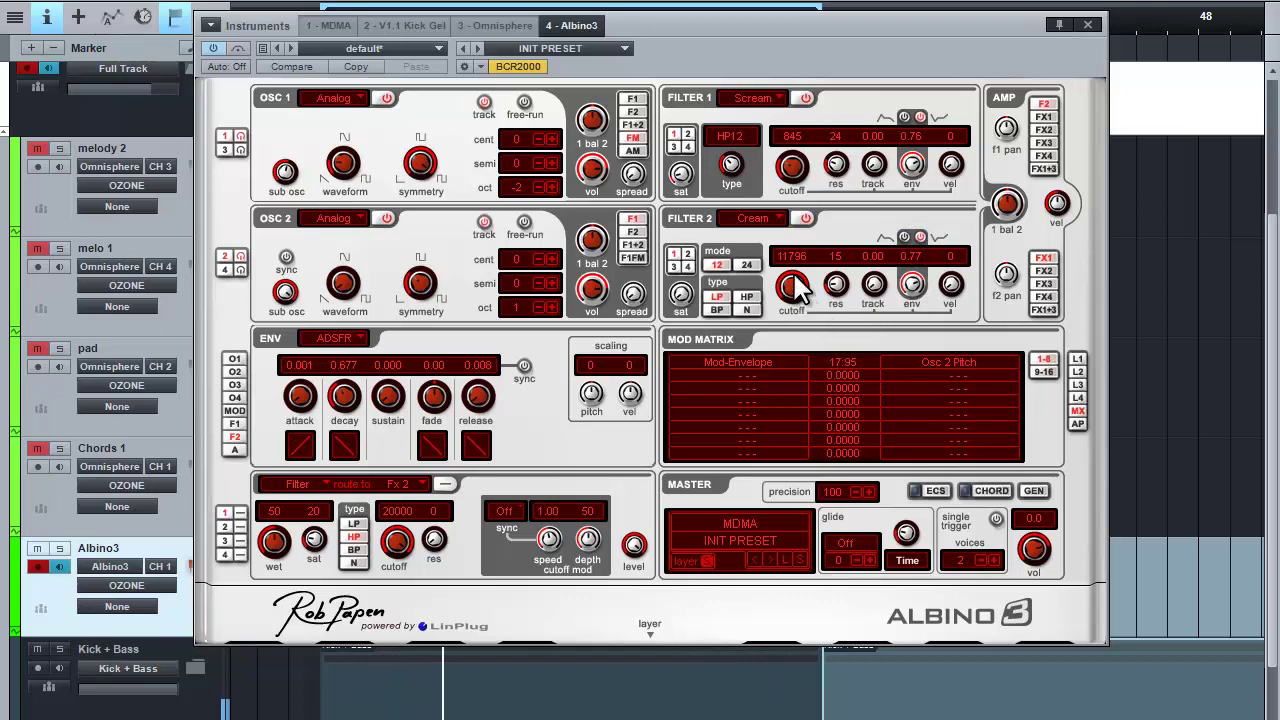
# Set Filter 2's cutoff to 7023 and inverted envelope amount to 0.42, with its envelope's decay at 0.267 and sustain at 0.200
pyautogui.moveTo(797, 287); pyautogui.dragTo(786, 286)
pyautogui.moveTo(909, 285); pyautogui.dragTo(902, 362)
pyautogui.moveTo(350, 400); pyautogui.dragTo(400, 309)
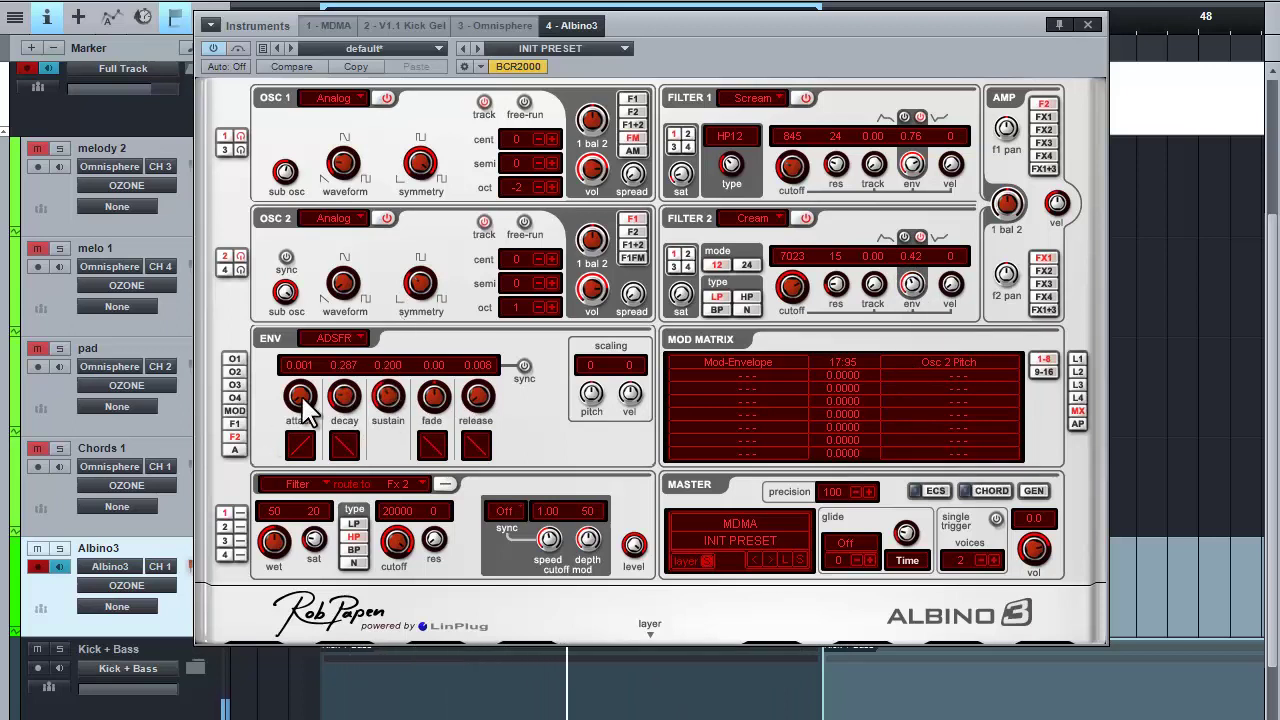
# Shape Filter 2's envelope with attack 0.215, decay 0.667 and sustain 0.049
pyautogui.moveTo(300, 405); pyautogui.dragTo(300, 363)
pyautogui.moveTo(343, 400); pyautogui.dragTo(355, 352)
pyautogui.moveTo(391, 409); pyautogui.dragTo(398, 437)
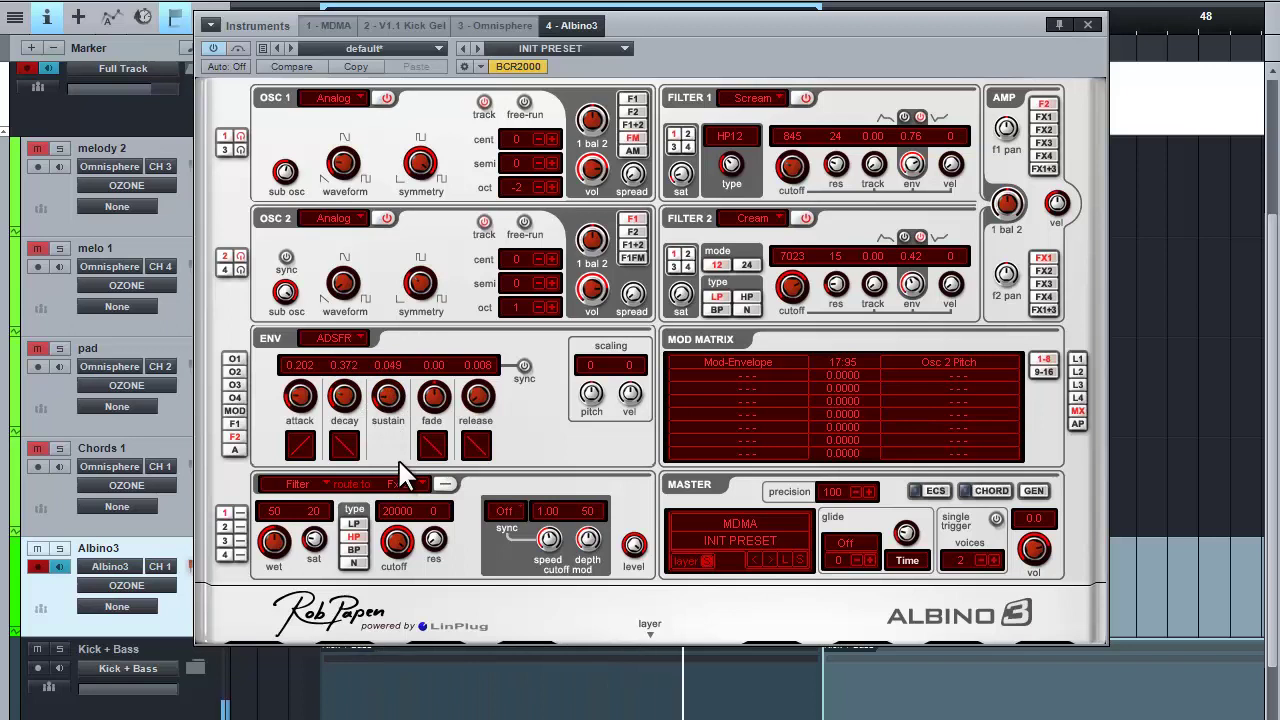
pyautogui.moveTo(341, 398); pyautogui.dragTo(352, 440)
pyautogui.moveTo(300, 396); pyautogui.dragTo(359, 360)
# Set Filter 2's envelope amount to 0.62, cutoff to 20000 and resonance to 11
pyautogui.moveTo(914, 277); pyautogui.dragTo(913, 226)
pyautogui.moveTo(800, 294); pyautogui.dragTo(805, 175)
pyautogui.moveTo(843, 300)
pyautogui.mouseDown()
pyautogui.moveTo(845, 258)
pyautogui.moveTo(843, 308)
pyautogui.mouseUp()
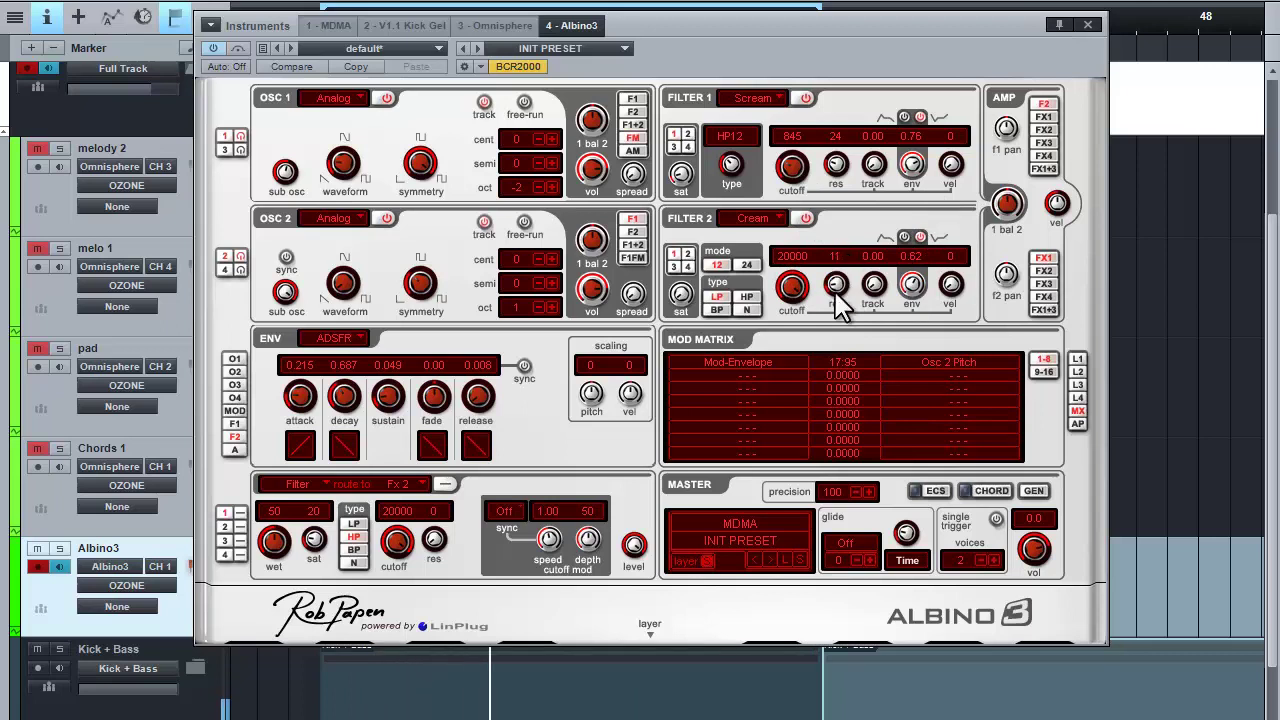
# Try band-pass on Filter 2, return it to low-pass, and set its envelope amount to 0.45
pyautogui.click(717, 265)
pyautogui.click(717, 309)
pyautogui.moveTo(789, 300); pyautogui.dragTo(785, 378)
pyautogui.click(717, 297)
pyautogui.moveTo(909, 291); pyautogui.dragTo(912, 340)
# Set the amp envelope's decay to 0.662, sustain to 0.169 and release to 0.188
pyautogui.click(238, 449)
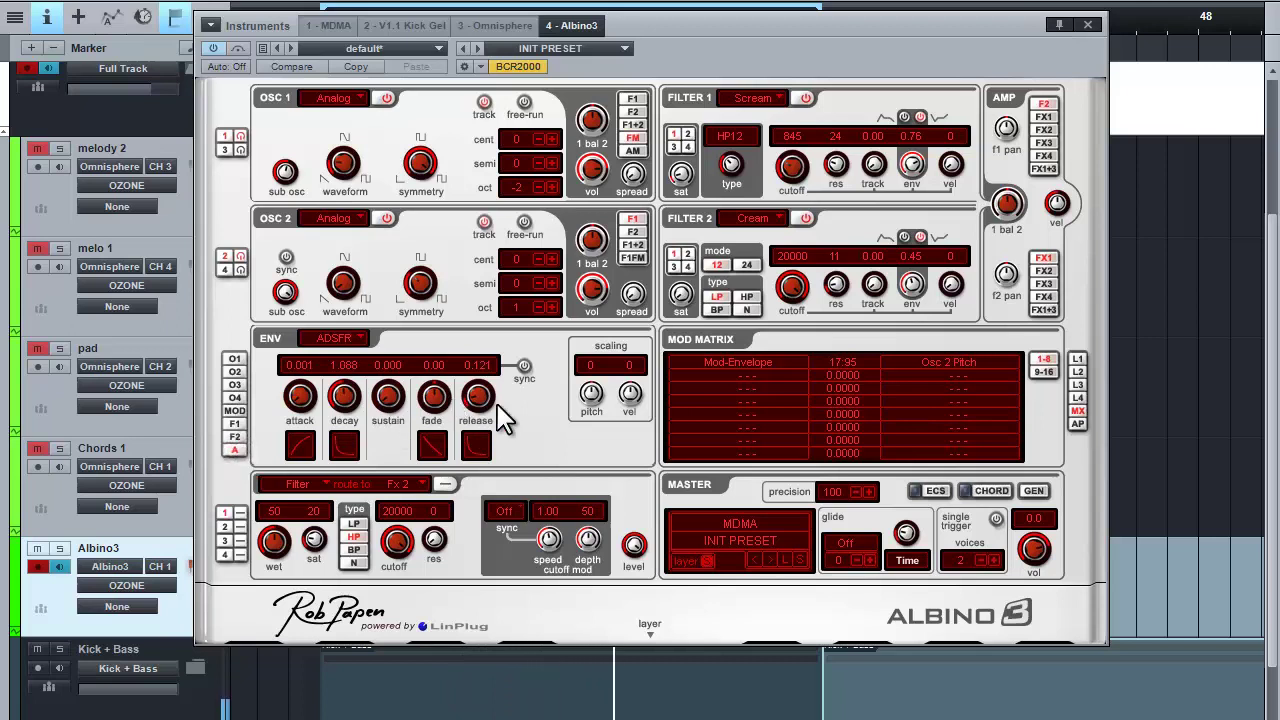
pyautogui.moveTo(474, 409); pyautogui.dragTo(474, 392)
pyautogui.moveTo(357, 420); pyautogui.dragTo(400, 320)
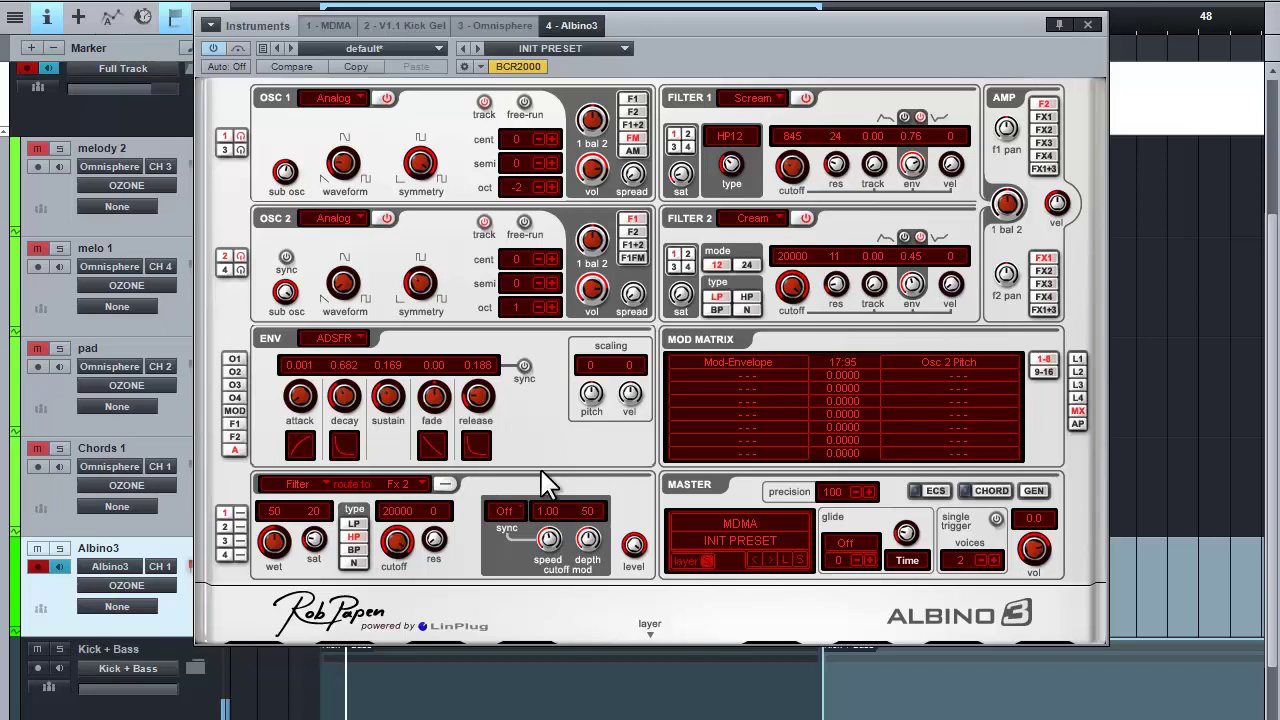
# Load and enable a Flanger in the first effect slot with time 1.88 and feedback 0.407
pyautogui.click(305, 480)
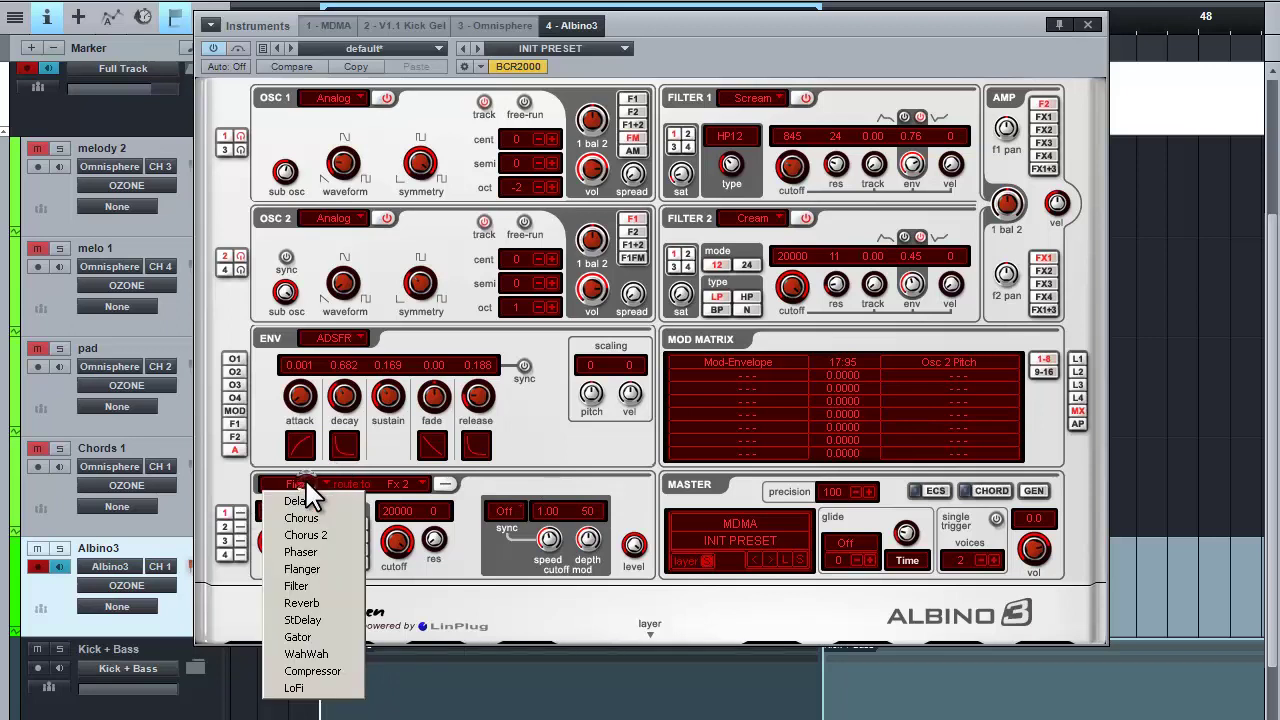
pyautogui.click(314, 569)
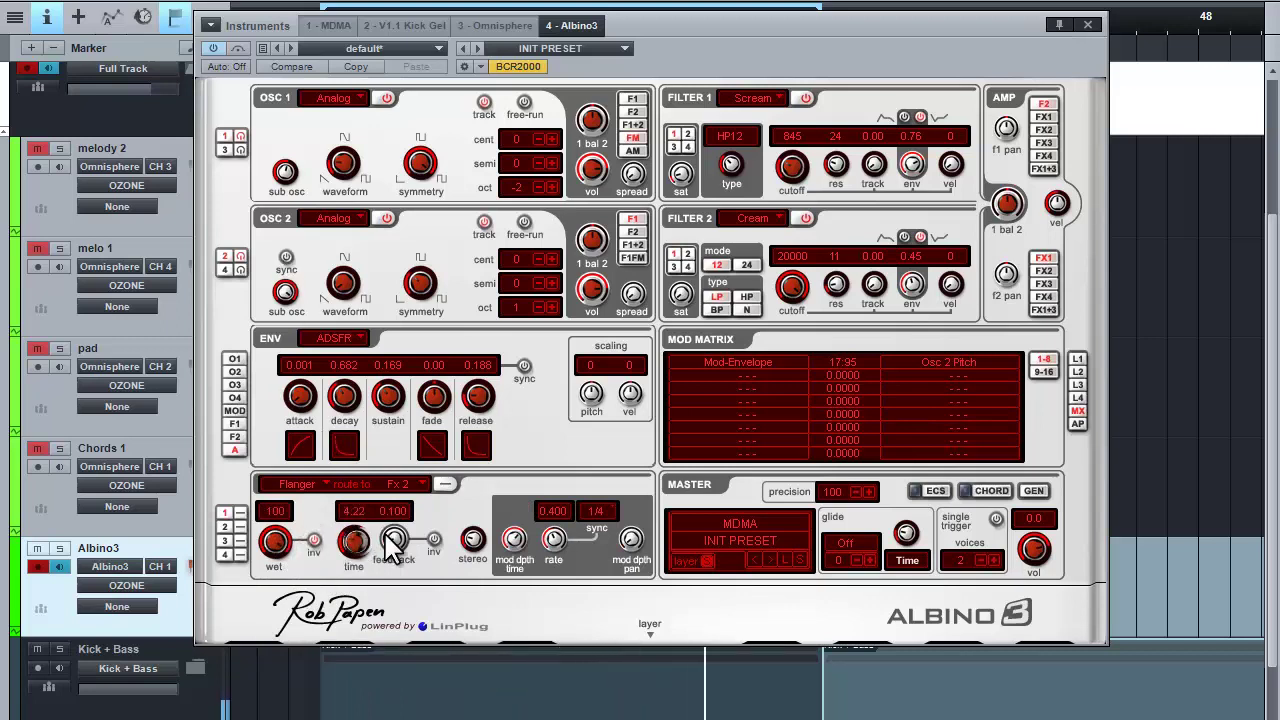
pyautogui.moveTo(393, 543); pyautogui.dragTo(392, 503)
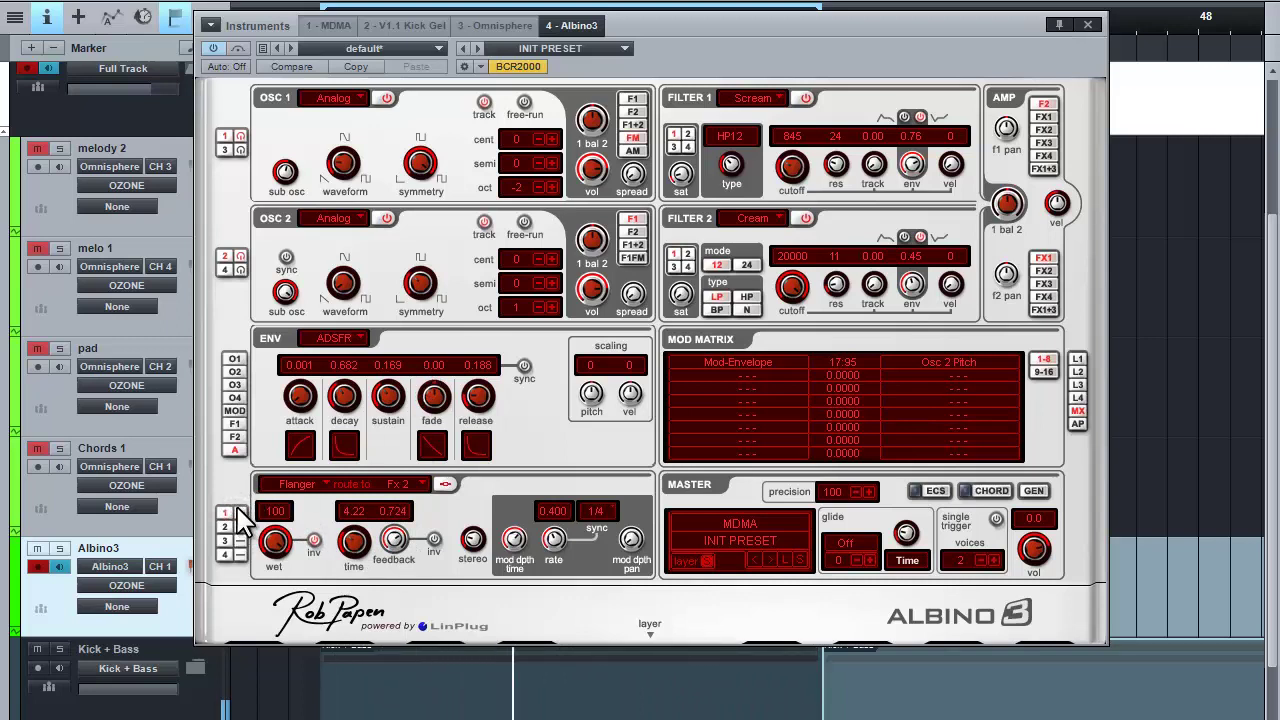
pyautogui.moveTo(354, 543); pyautogui.dragTo(392, 630)
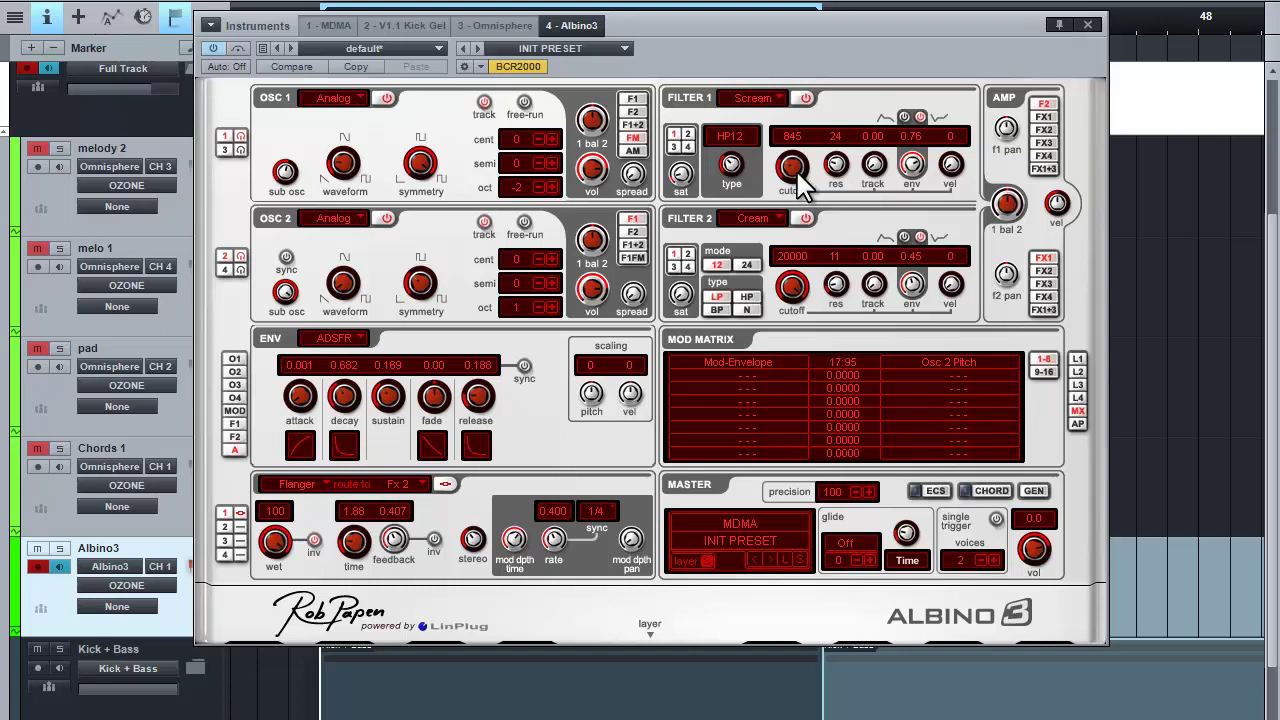
# Set Filter 1's cutoff to 886 and envelope amount to 0.82, Filter 2's resonance to 16, and the amp envelope's sustain to 0.090
pyautogui.moveTo(793, 160); pyautogui.dragTo(808, 177)
pyautogui.moveTo(911, 166); pyautogui.dragTo(911, 109)
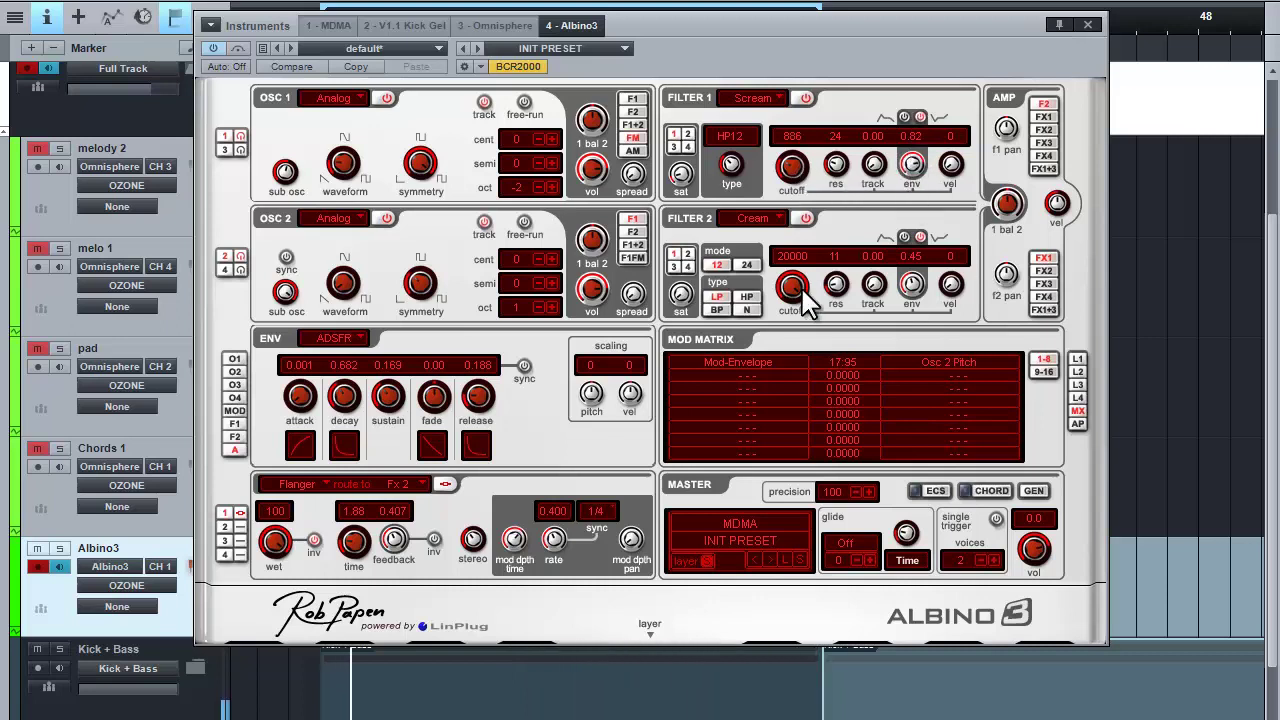
pyautogui.moveTo(837, 288)
pyautogui.mouseDown()
pyautogui.moveTo(843, 308)
pyautogui.moveTo(862, 233)
pyautogui.moveTo(848, 272)
pyautogui.mouseUp()
pyautogui.moveTo(395, 424); pyautogui.dragTo(395, 440)
# Switch Filter 2 to high-pass with cutoff 1177, resonance 7 and envelope amount 0.29
pyautogui.click(749, 298)
pyautogui.moveTo(791, 286); pyautogui.dragTo(789, 462)
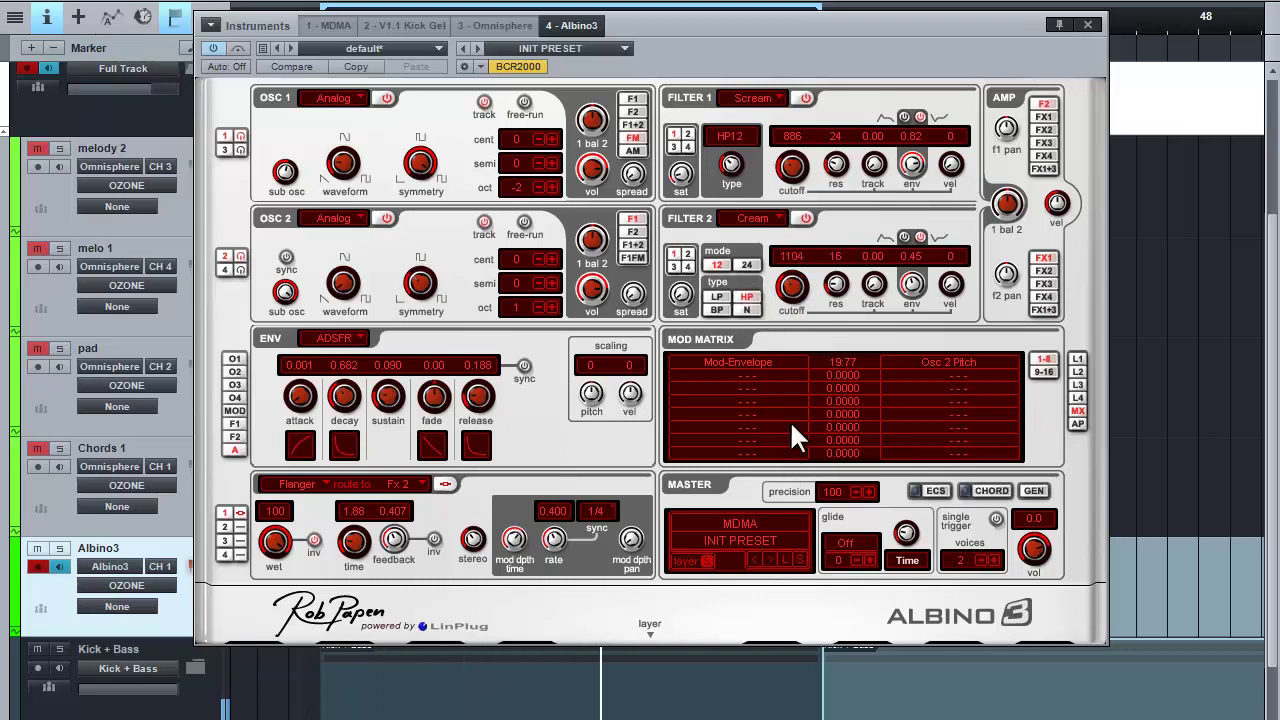
pyautogui.moveTo(910, 283); pyautogui.dragTo(908, 451)
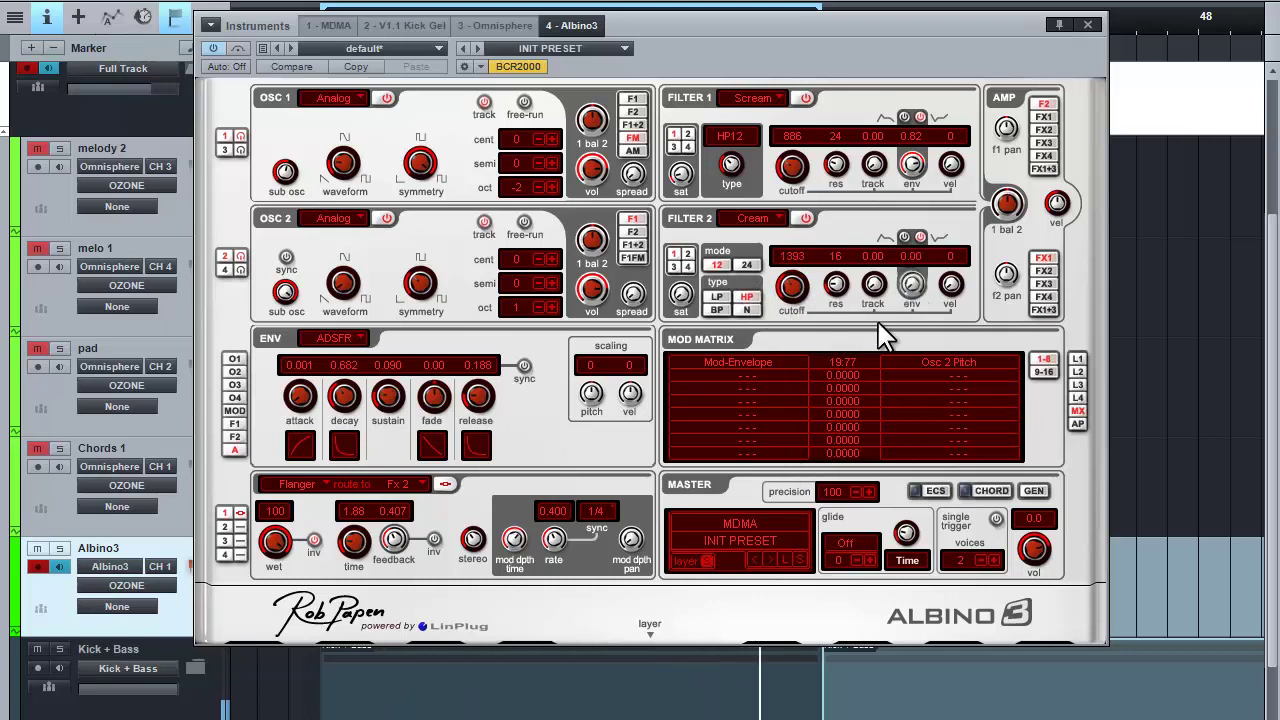
pyautogui.moveTo(843, 303); pyautogui.dragTo(846, 314)
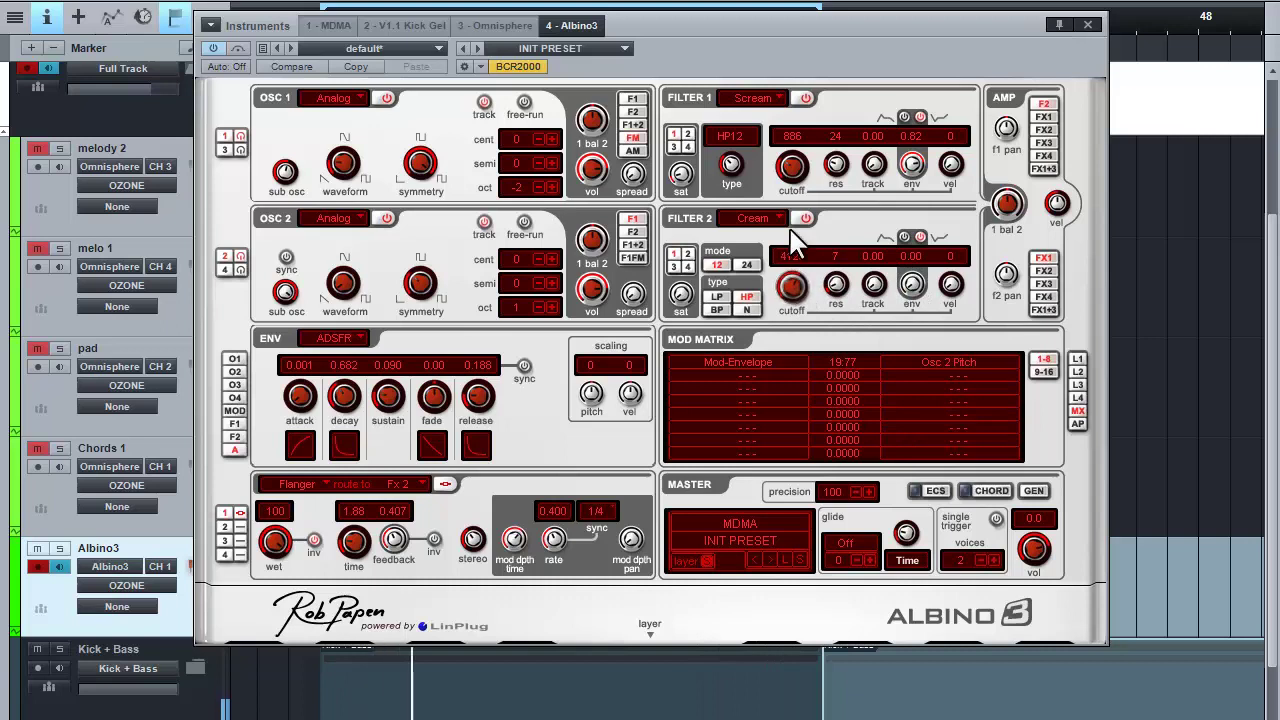
pyautogui.moveTo(795, 250); pyautogui.dragTo(787, 308)
pyautogui.moveTo(911, 294); pyautogui.dragTo(904, 229)
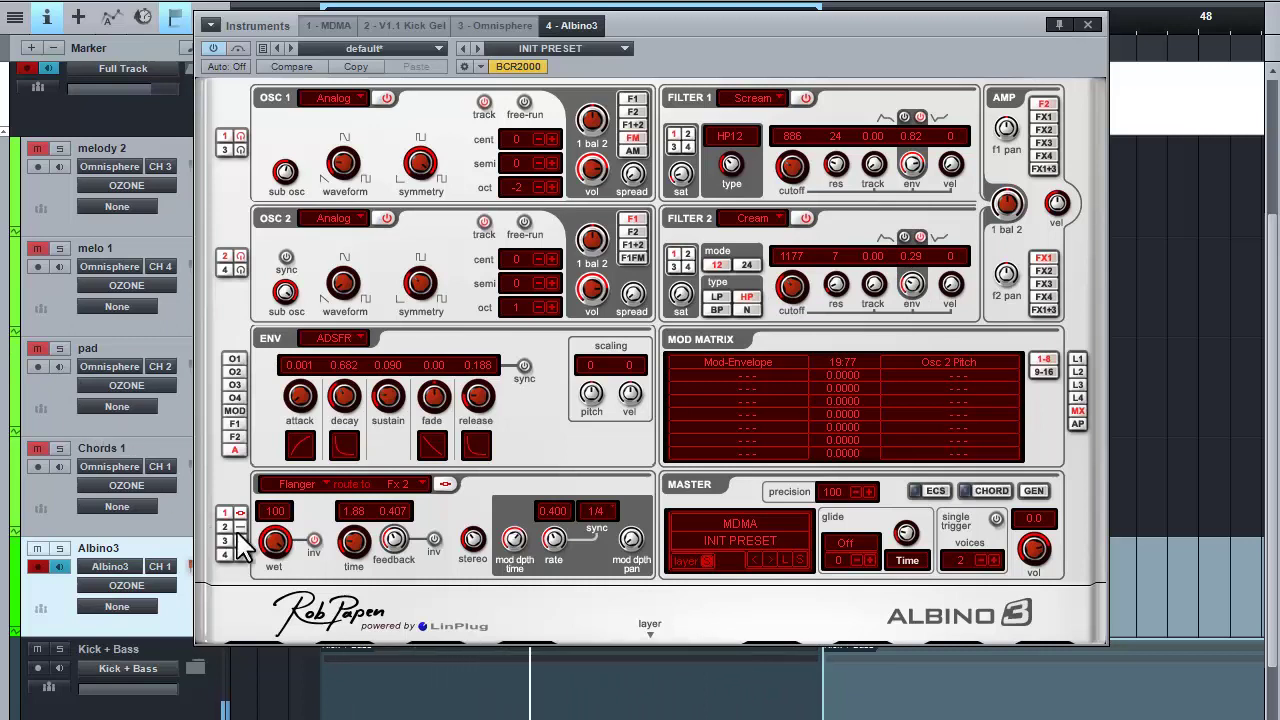
# Set the Flanger's time to 1.55 and reduce its wet level and modulation rate
pyautogui.moveTo(357, 541)
pyautogui.mouseDown()
pyautogui.moveTo(362, 598)
pyautogui.moveTo(365, 549)
pyautogui.mouseUp()
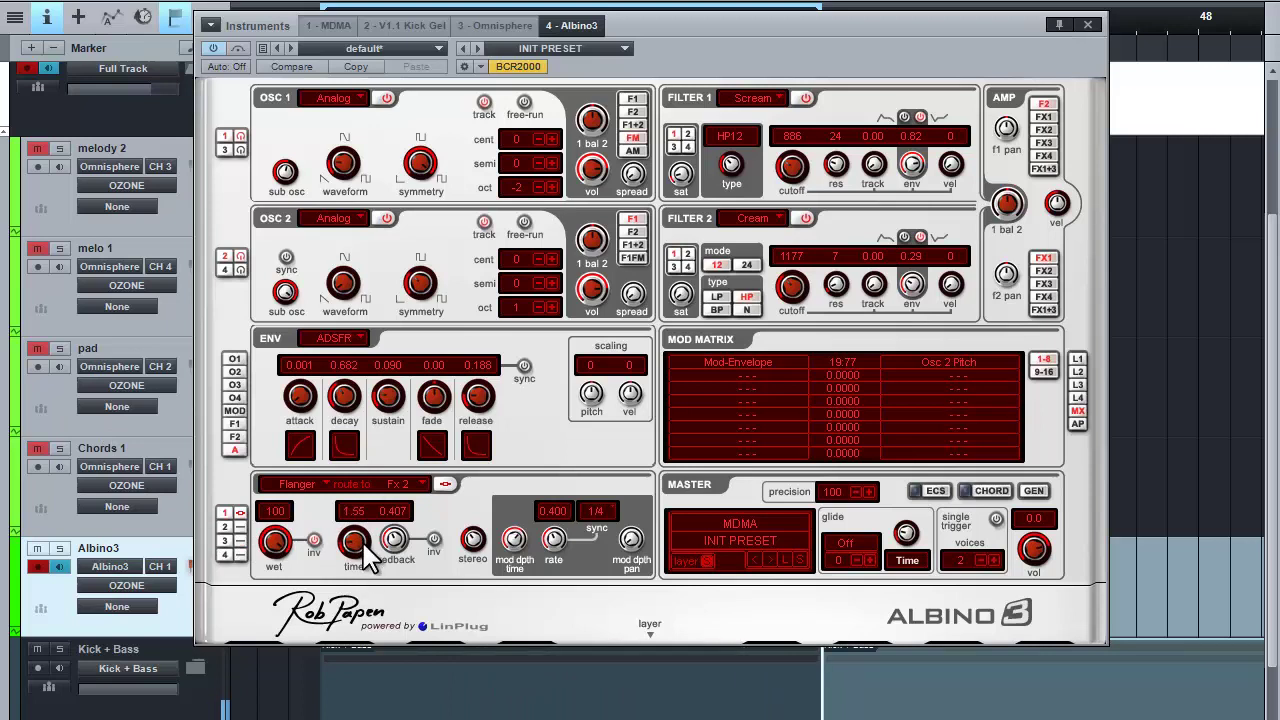
pyautogui.moveTo(276, 543); pyautogui.dragTo(288, 584)
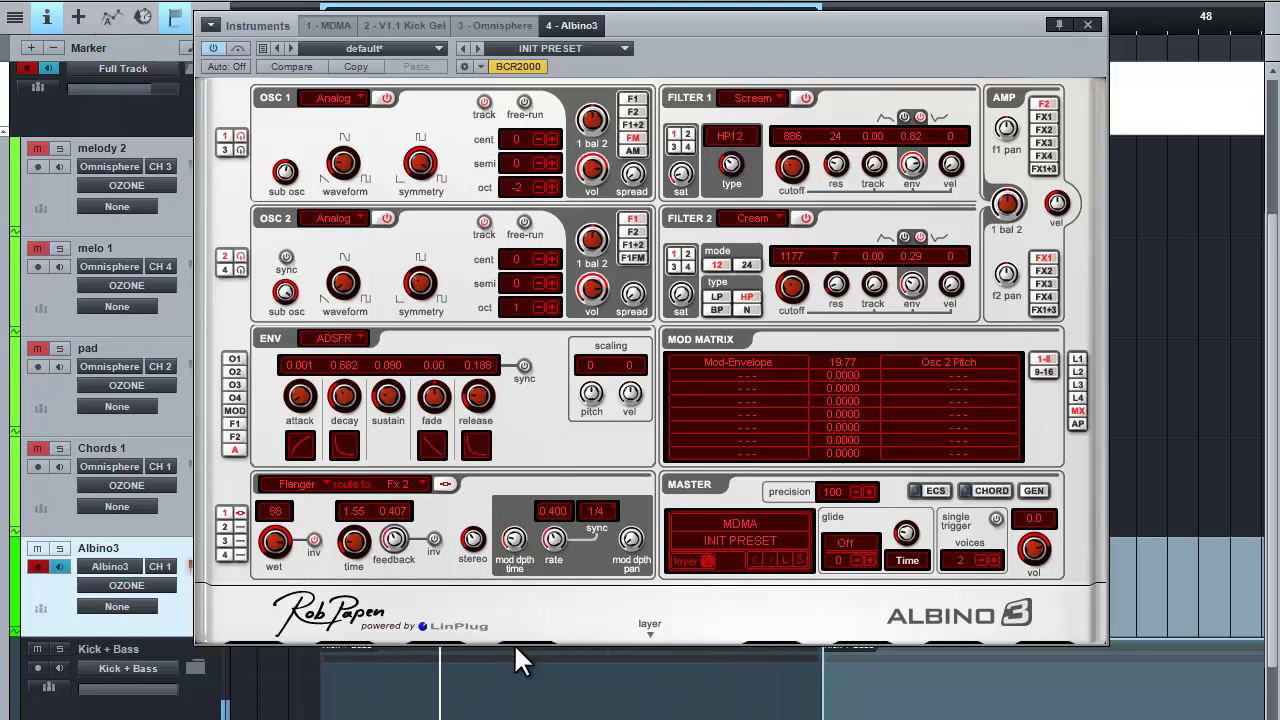
pyautogui.moveTo(554, 537); pyautogui.dragTo(560, 594)
# Load a Filter effect in the second effect slot with cutoff 2708, resonance 25 and wet level 100
pyautogui.click(226, 526)
pyautogui.click(292, 486)
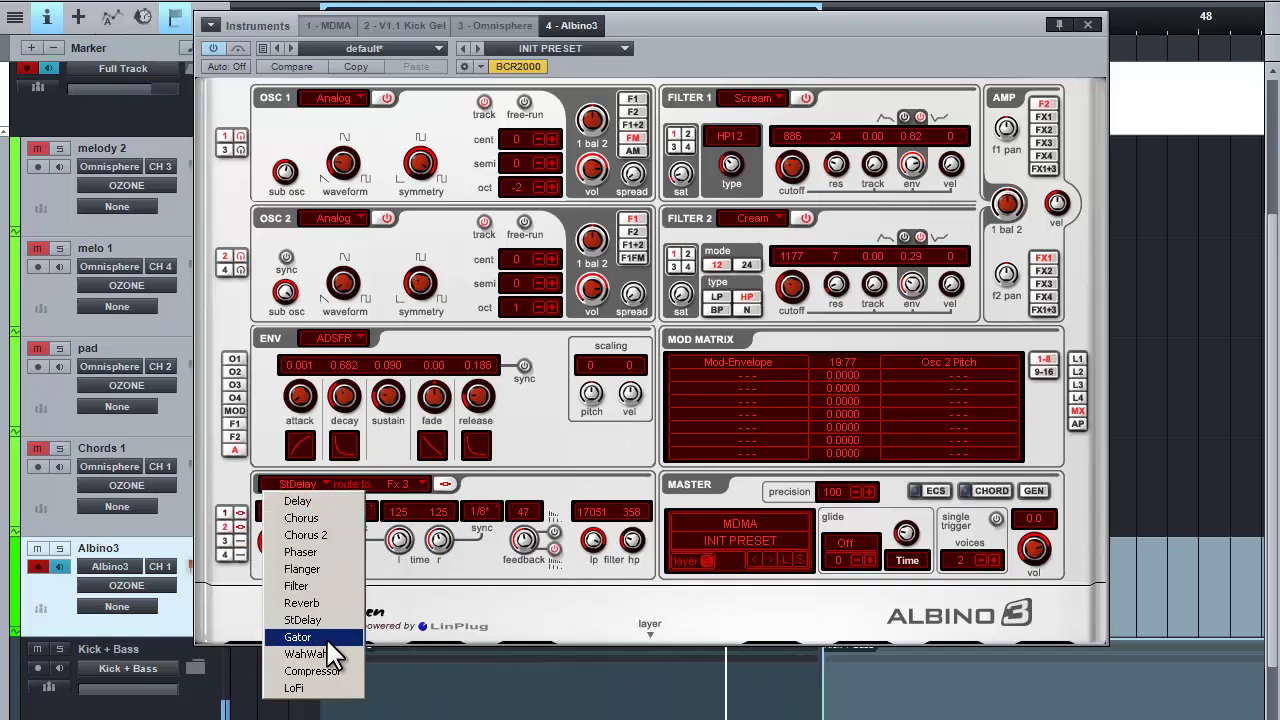
pyautogui.click(321, 586)
pyautogui.moveTo(393, 543); pyautogui.dragTo(397, 652)
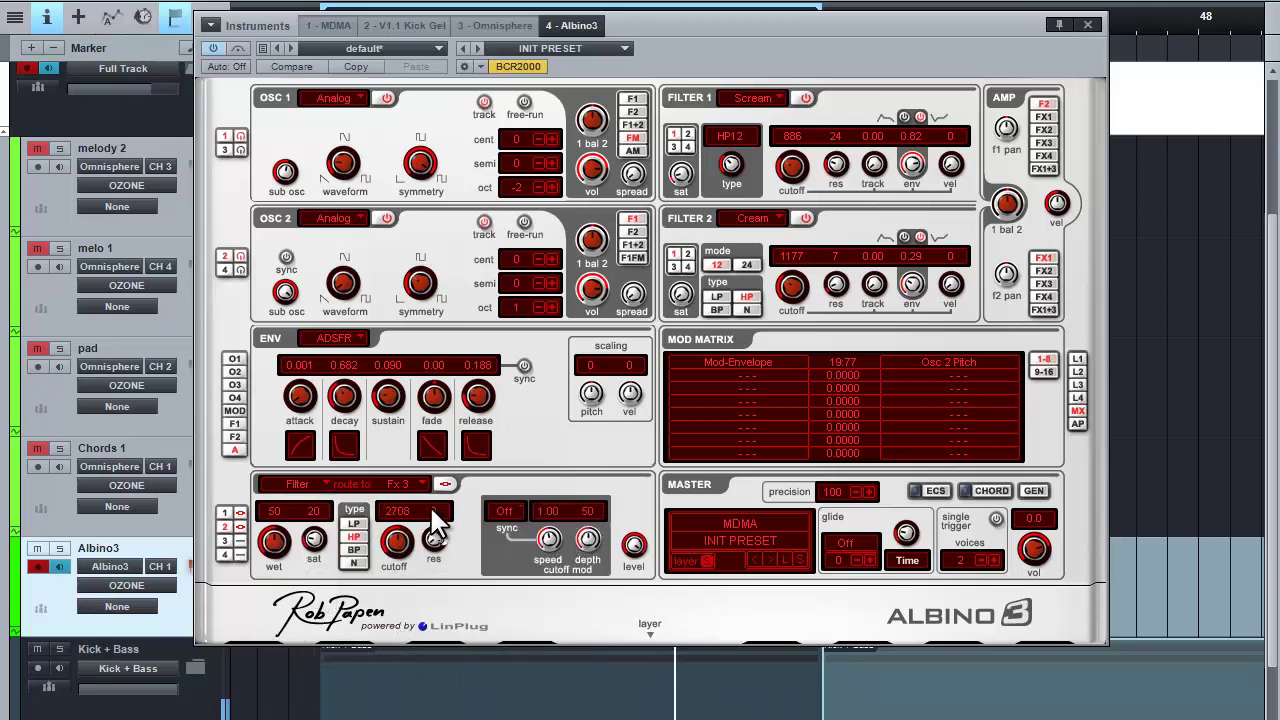
pyautogui.moveTo(434, 540); pyautogui.dragTo(436, 478)
pyautogui.moveTo(398, 556); pyautogui.dragTo(435, 548)
pyautogui.moveTo(273, 541); pyautogui.dragTo(257, 430)
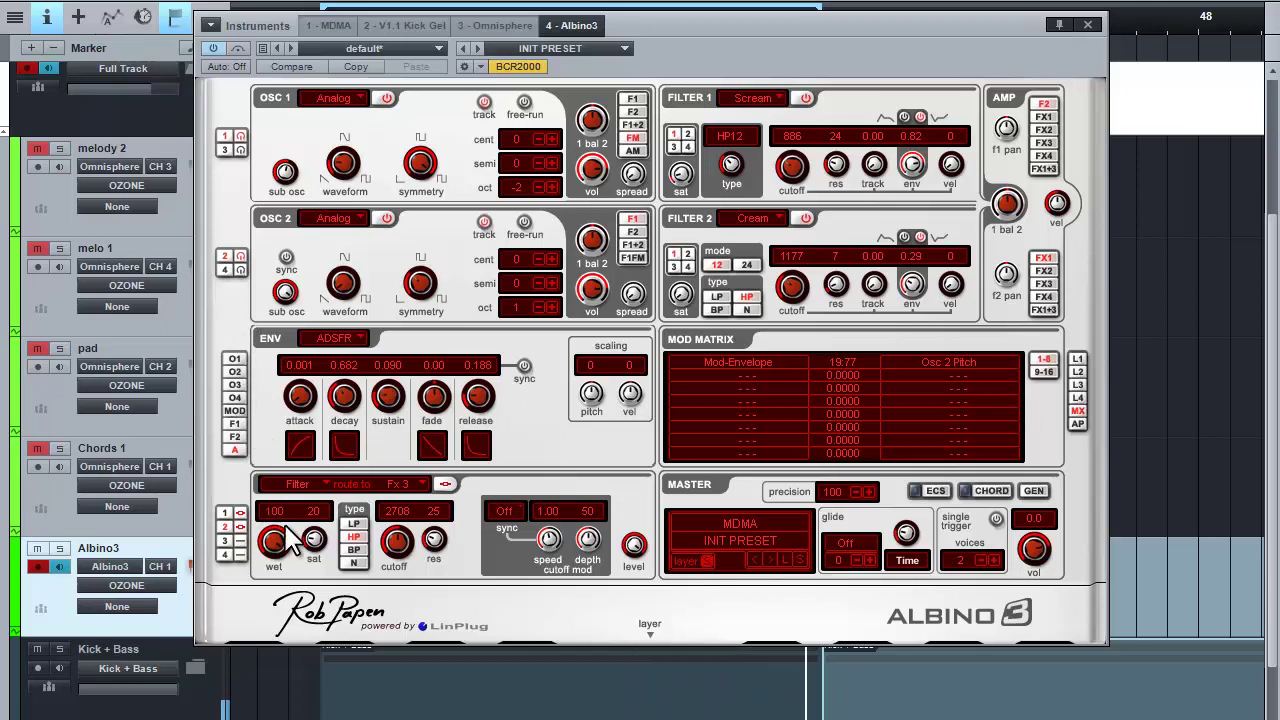
# Set the Filter effect's saturation to 0, cutoff to 2511 and resonance to 30
pyautogui.moveTo(313, 550); pyautogui.dragTo(330, 447)
pyautogui.moveTo(310, 512); pyautogui.dragTo(328, 685)
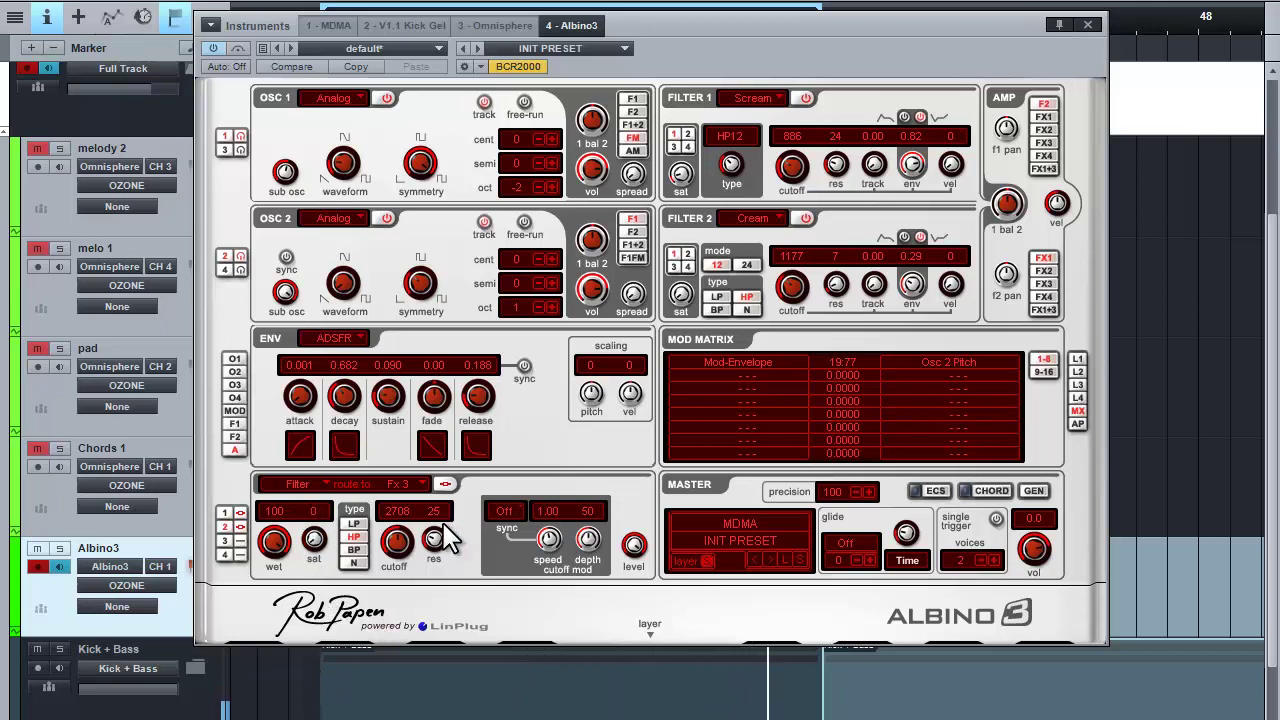
pyautogui.moveTo(433, 533); pyautogui.dragTo(398, 566)
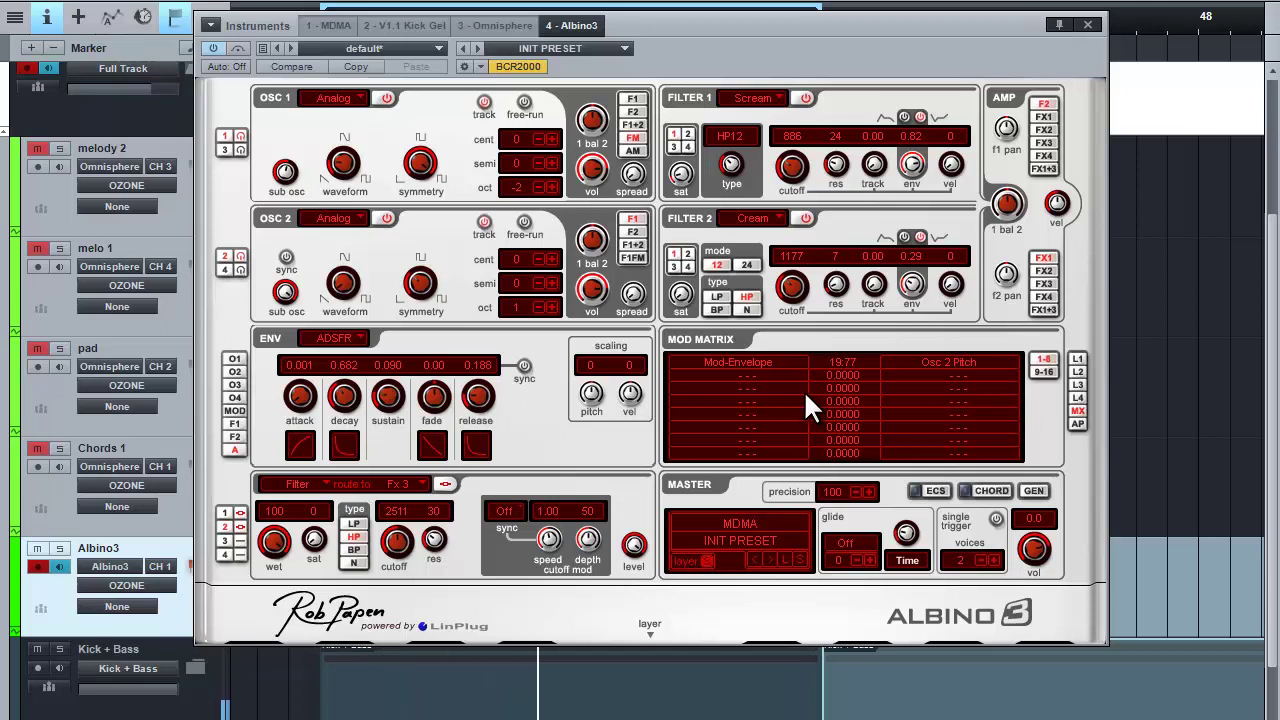
# Enable single trigger and switch the master glide mode to On
pyautogui.click(997, 520)
pyautogui.click(850, 543)
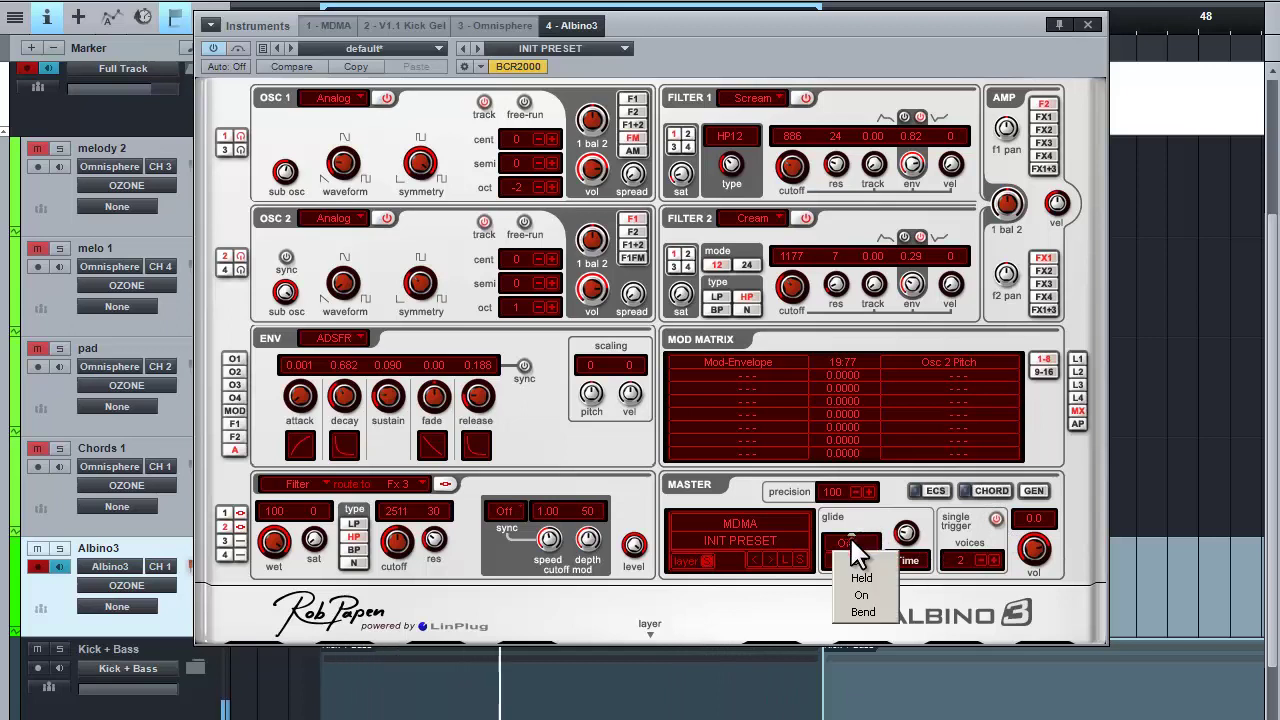
pyautogui.click(861, 595)
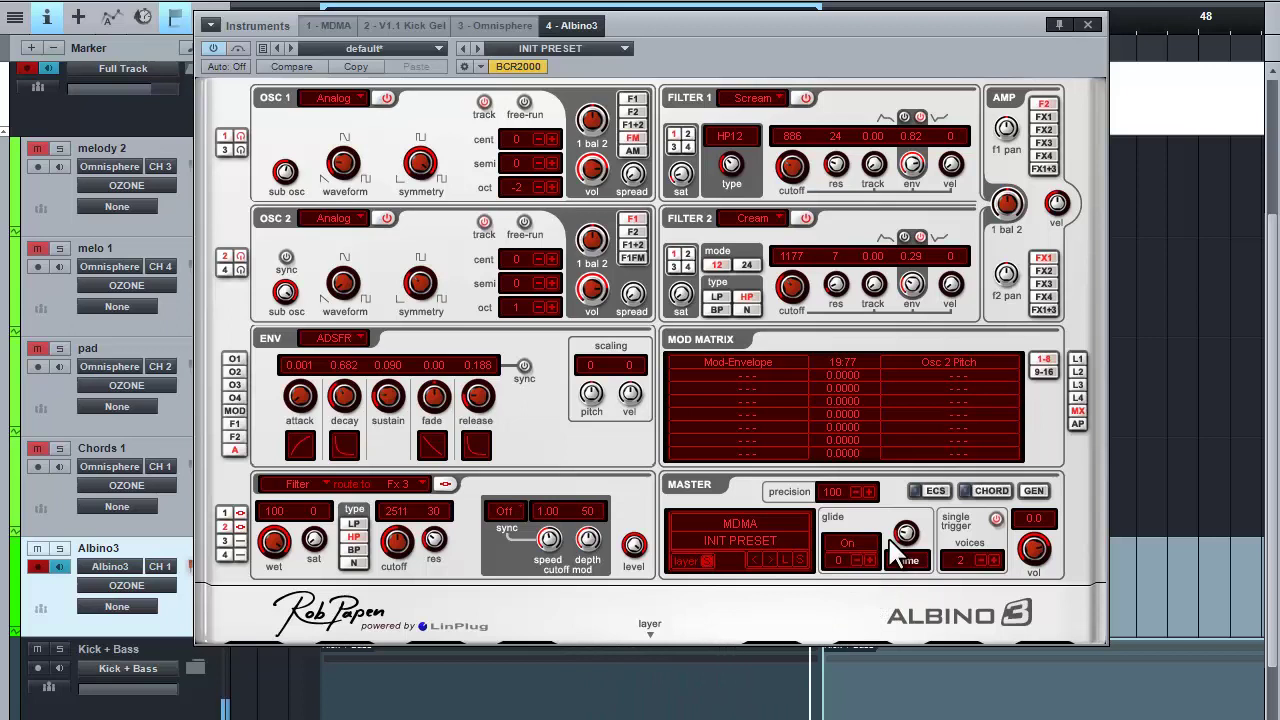
# Set Filter 2's cutoff to 1103, the Mod-Envelope amount on Osc 2 Pitch to 8.70 and the master volume to 0.6
pyautogui.moveTo(792, 300)
pyautogui.mouseDown()
pyautogui.moveTo(795, 262)
pyautogui.moveTo(785, 298)
pyautogui.mouseUp()
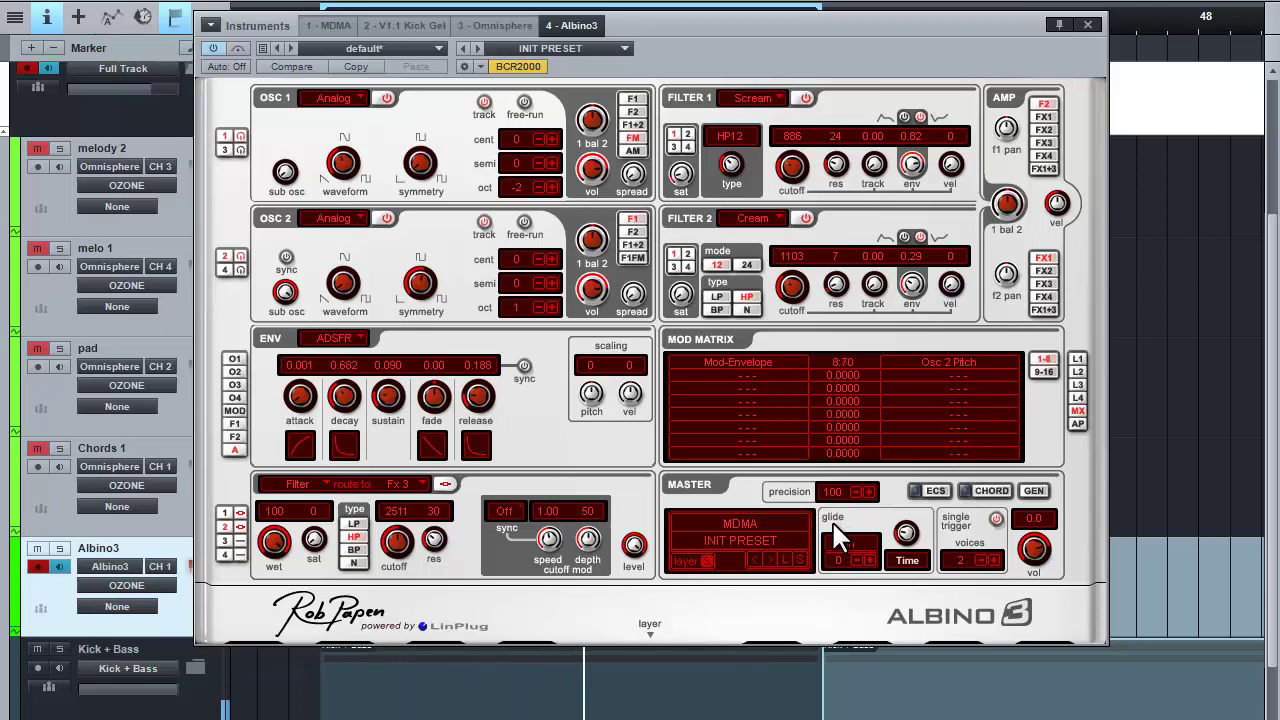
pyautogui.moveTo(1026, 550); pyautogui.dragTo(1024, 546)
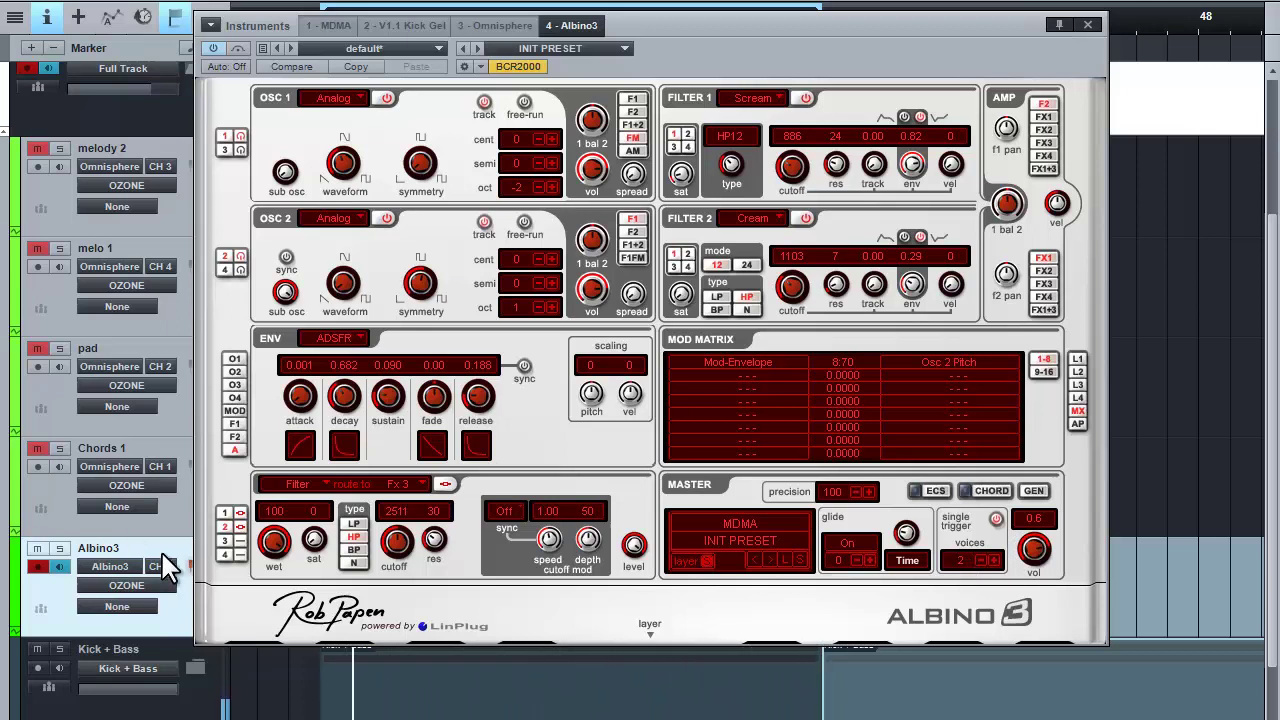
# Set the Flanger's wet level to 85 and feedback to 0.910, and close the synth window
pyautogui.click(224, 513)
pyautogui.moveTo(290, 565)
pyautogui.mouseDown()
pyautogui.moveTo(277, 551)
pyautogui.moveTo(286, 566)
pyautogui.mouseUp()
pyautogui.moveTo(398, 552); pyautogui.dragTo(400, 509)
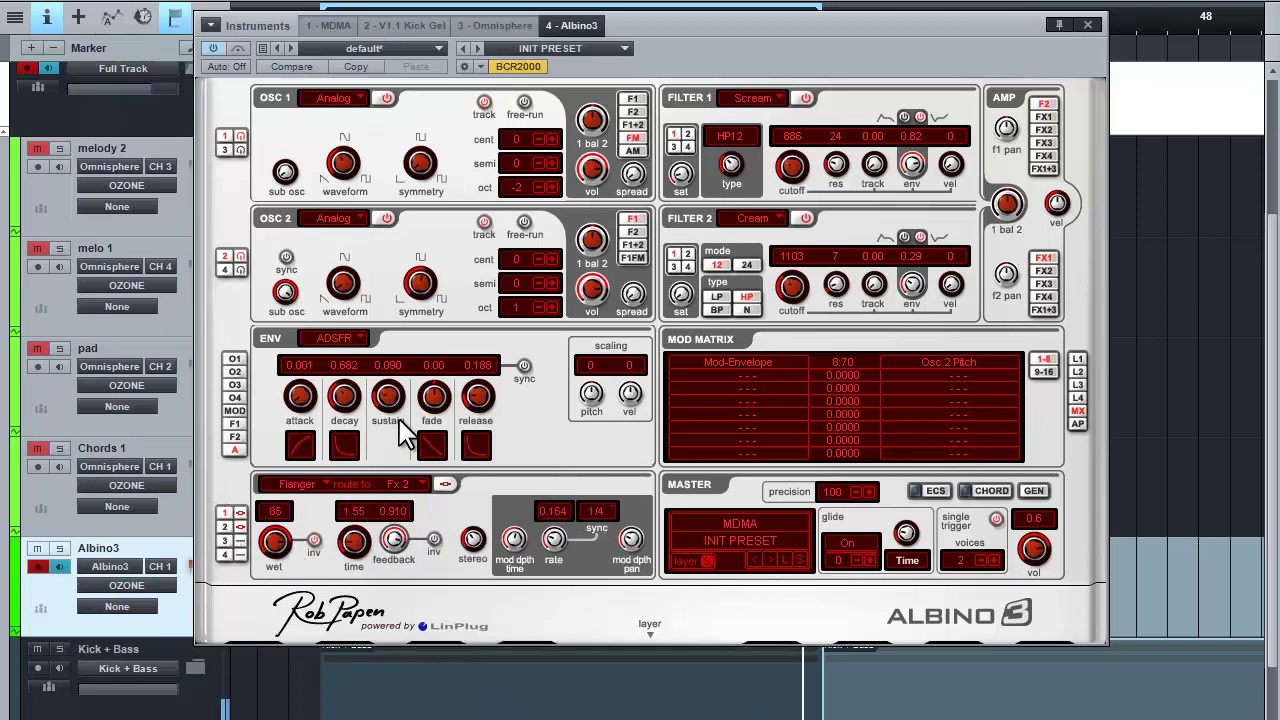
pyautogui.moveTo(398, 435)
pyautogui.mouseDown()
pyautogui.moveTo(402, 478)
pyautogui.moveTo(400, 429)
pyautogui.mouseUp()
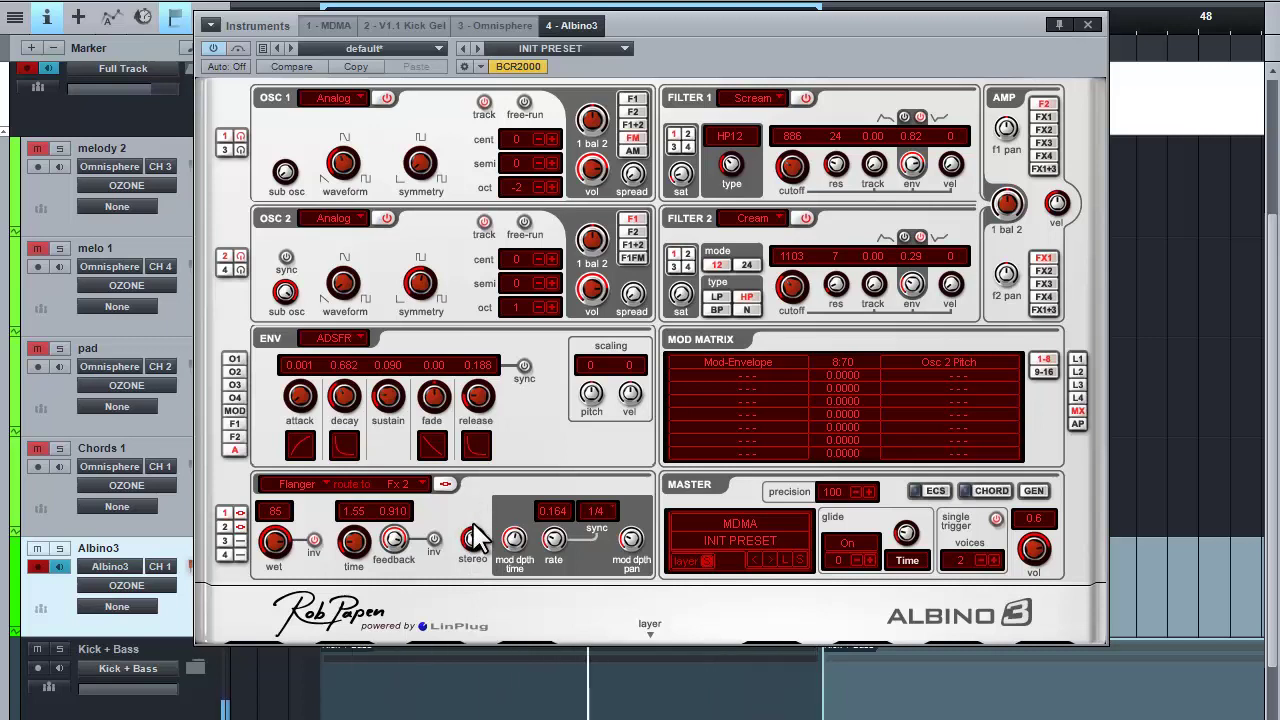
pyautogui.click(1088, 24)
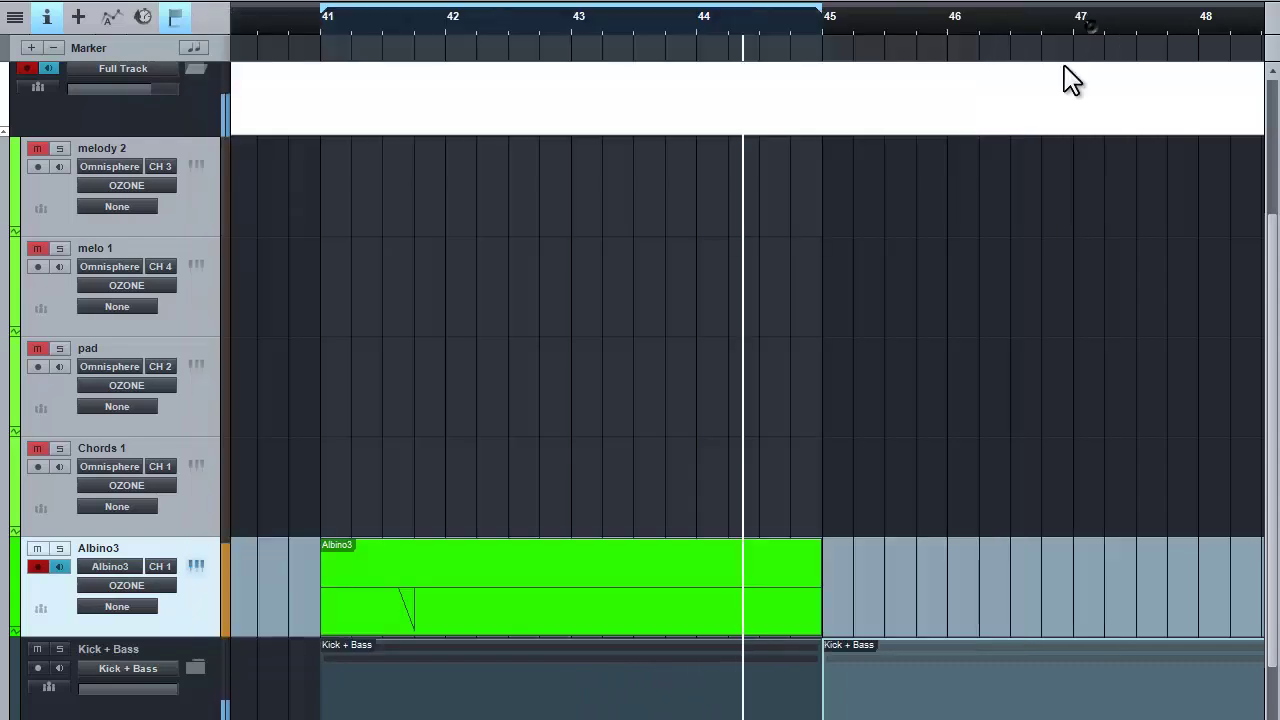
# Open the Albino3 part in the note editor, review its notes and pitch bend with playback stopped, and close the editor
pyautogui.doubleClick(631, 575)
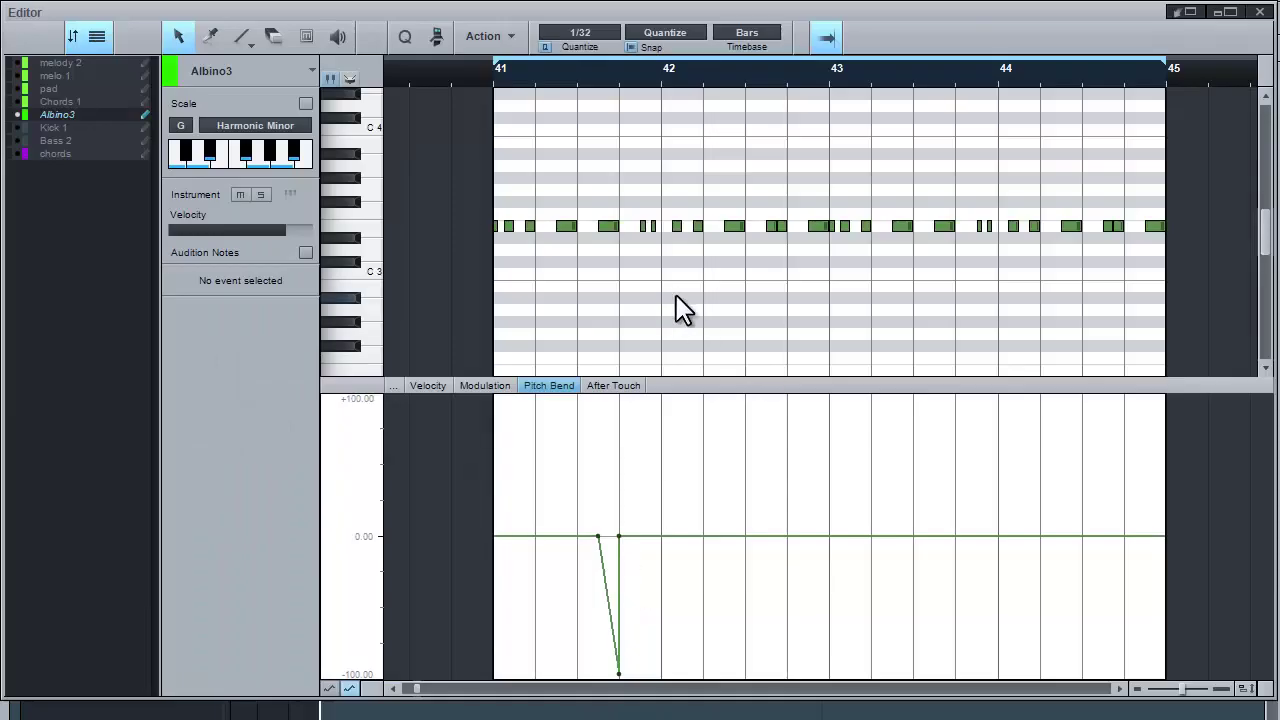
pyautogui.press('space')
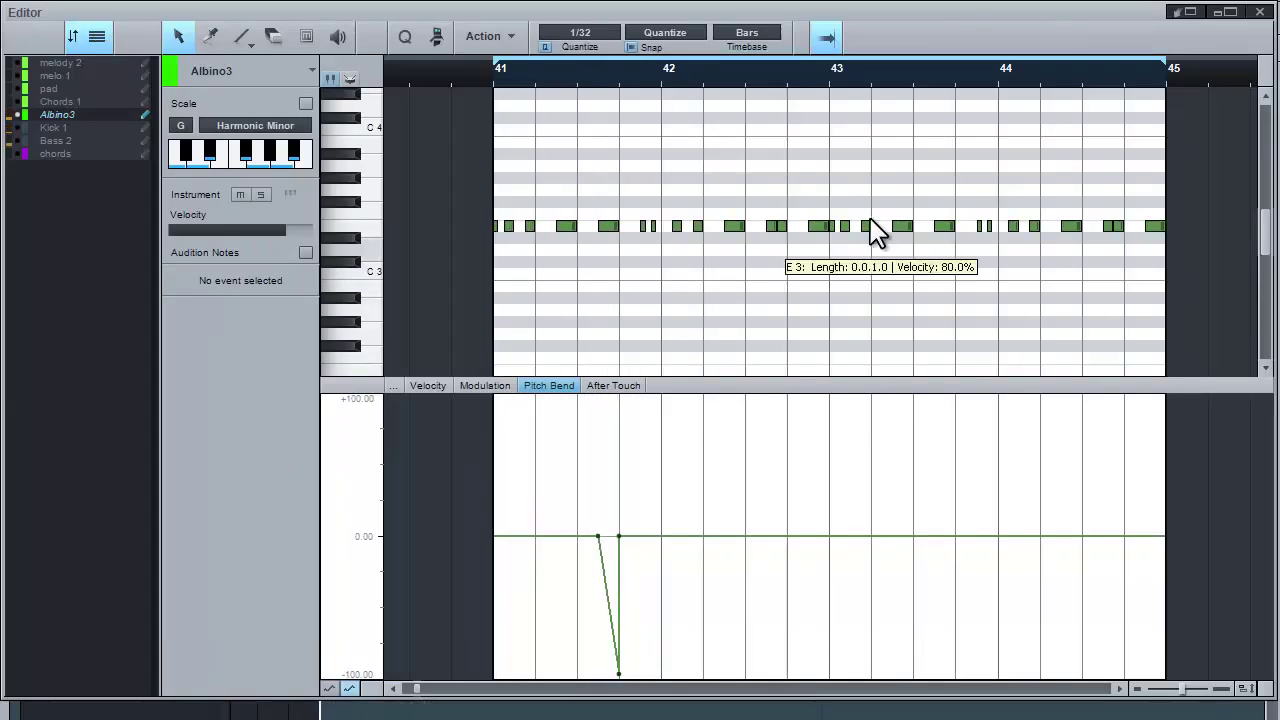
pyautogui.click(1260, 12)
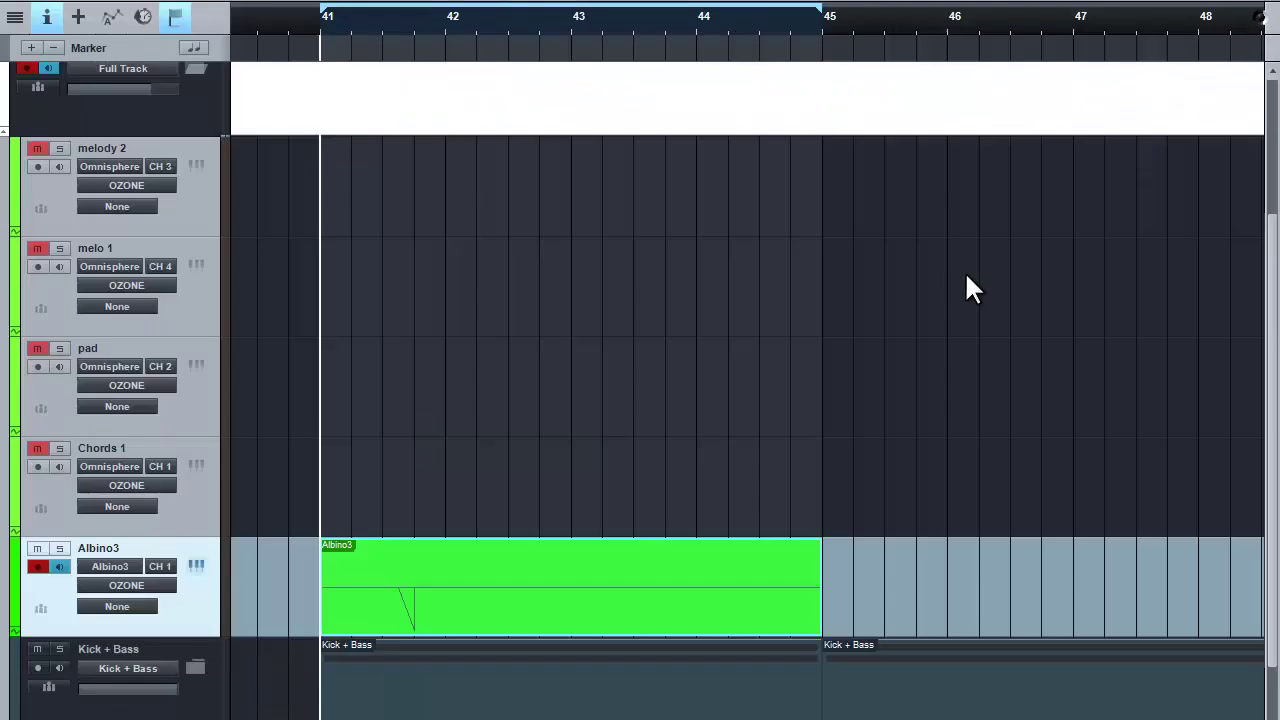
# Deselect the Albino3 part and play the looped section from bar 41 to audition the sound, stopping playback at the end
pyautogui.click(704, 460)
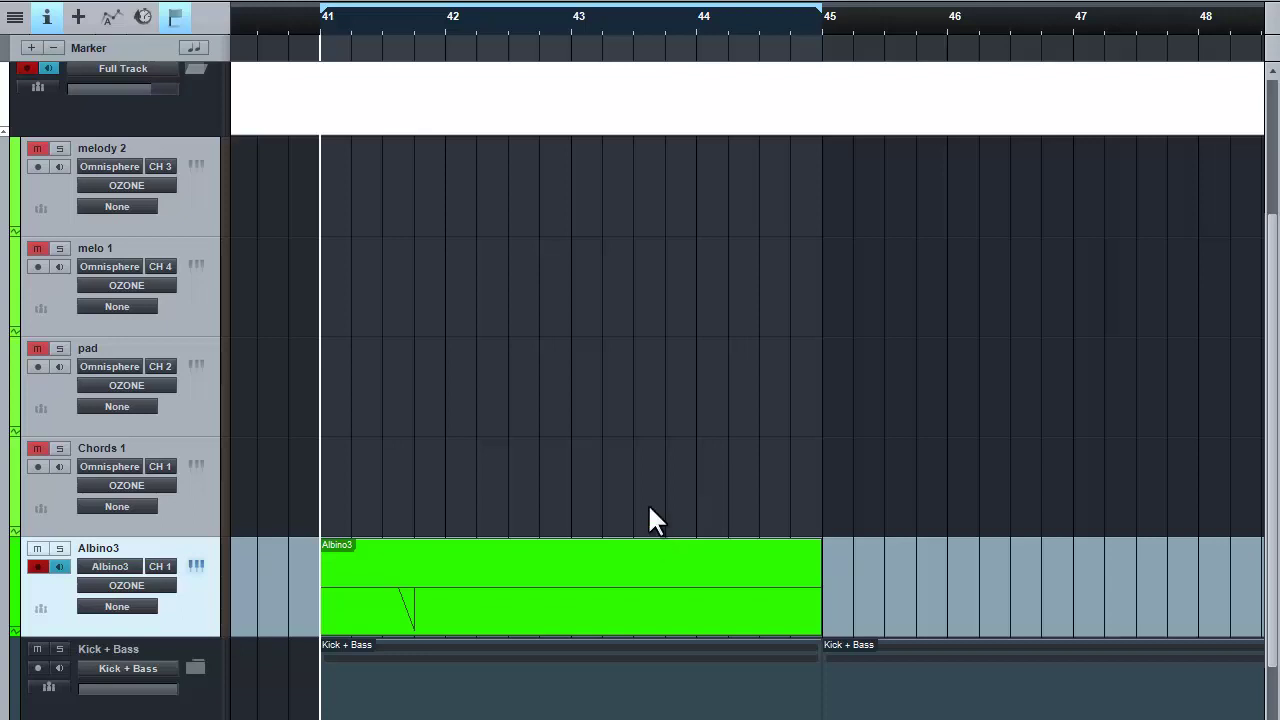
pyautogui.press('space')
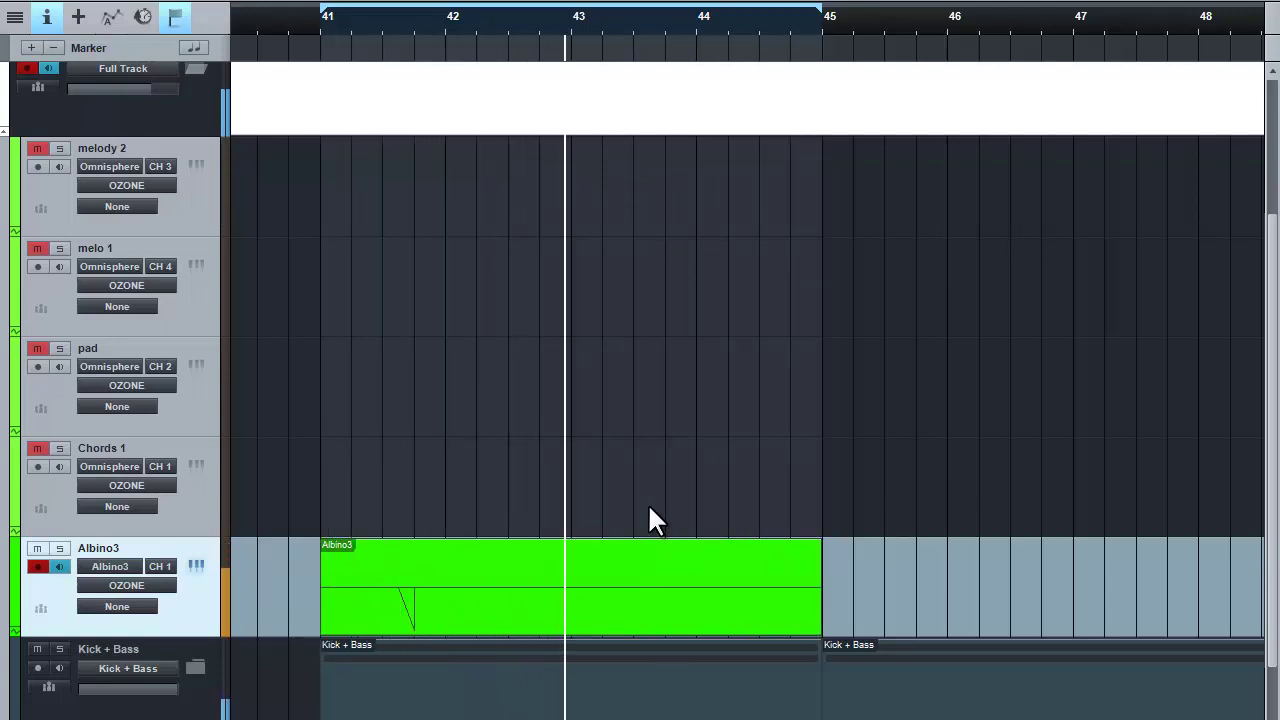
pyautogui.press('space')
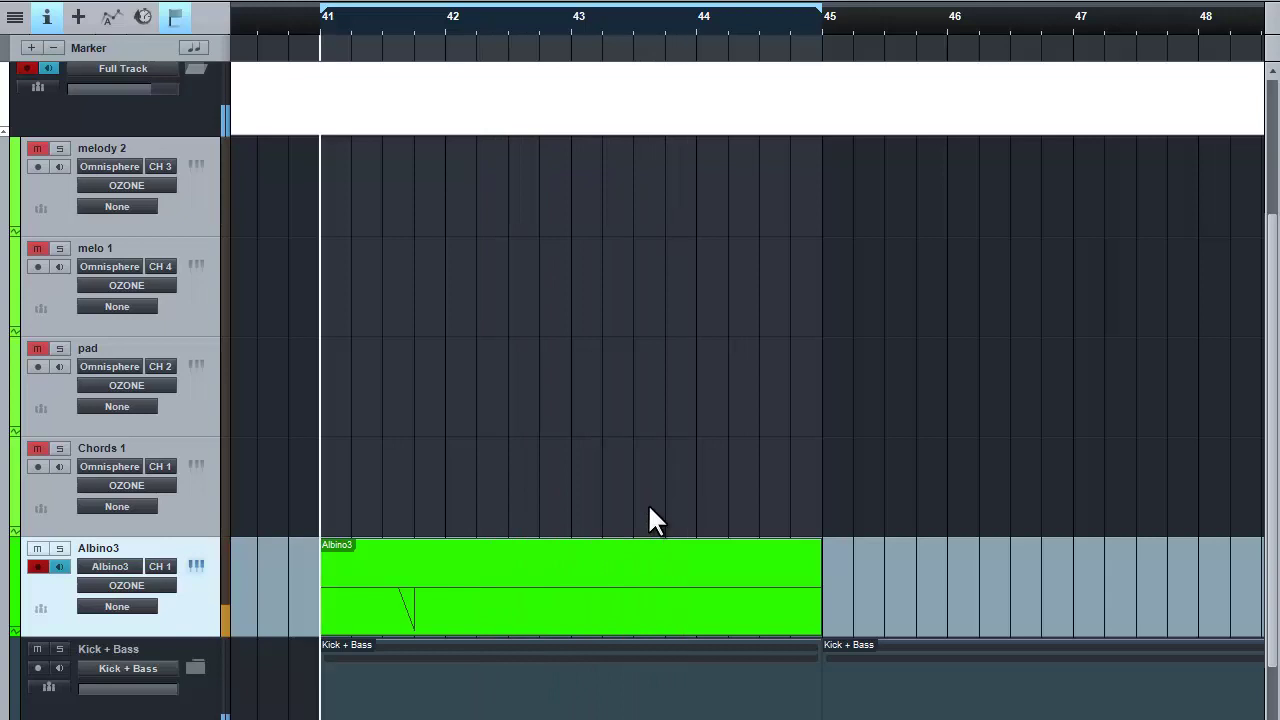